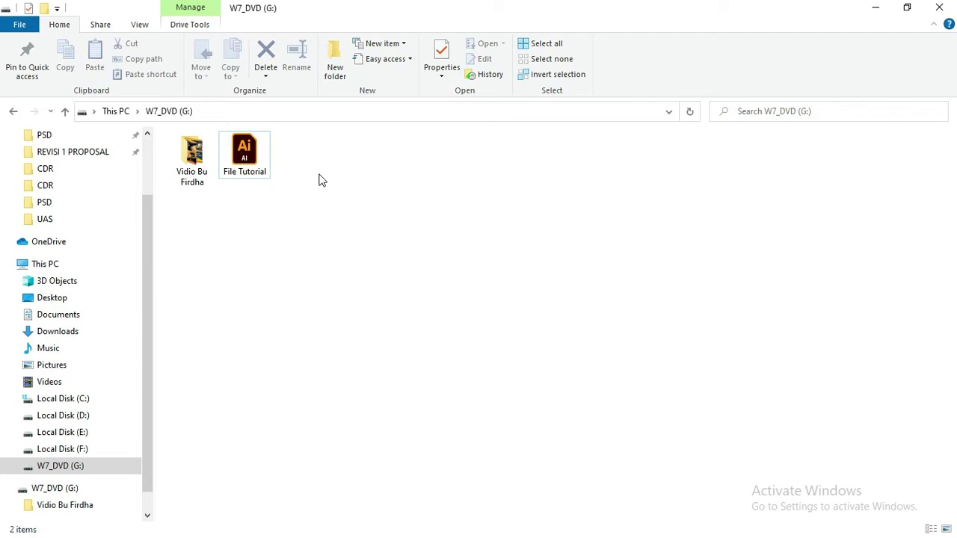
Open File Tutorial.ai from the W7_DVD (G:) drive in Illustrator
double_click(250, 162)
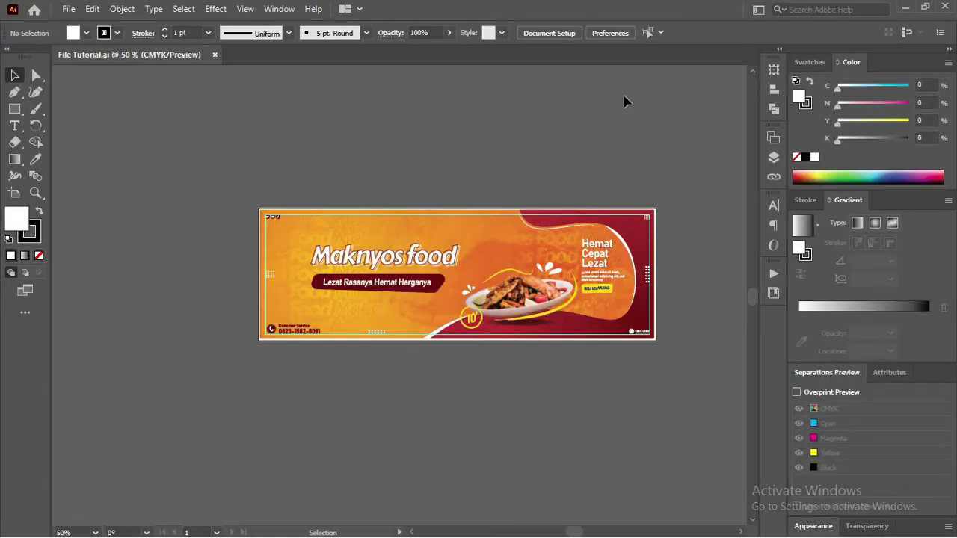
scroll(396, 289, up, 2)
scroll(395, 288, up, 1)
scroll(401, 284, down, 2)
scroll(463, 258, up, 1)
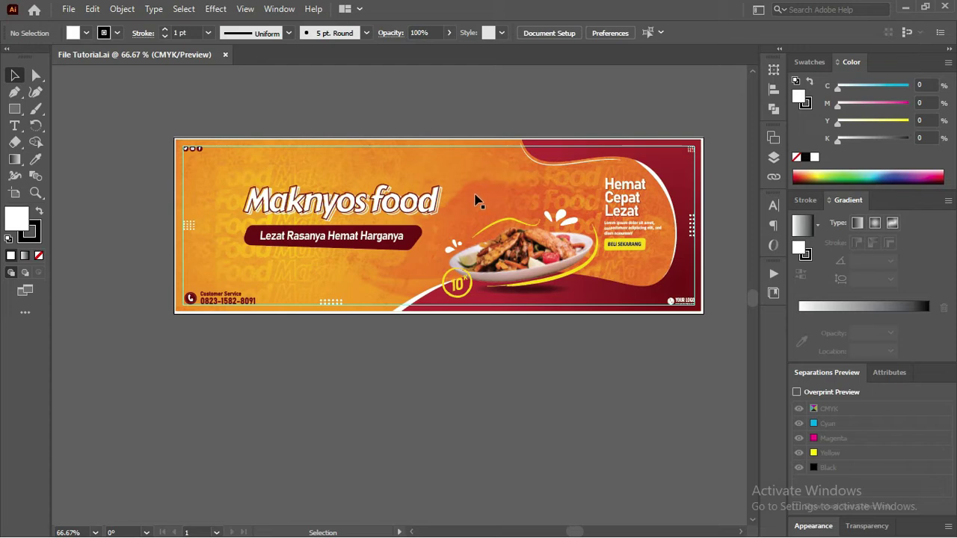
scroll(451, 184, down, 2)
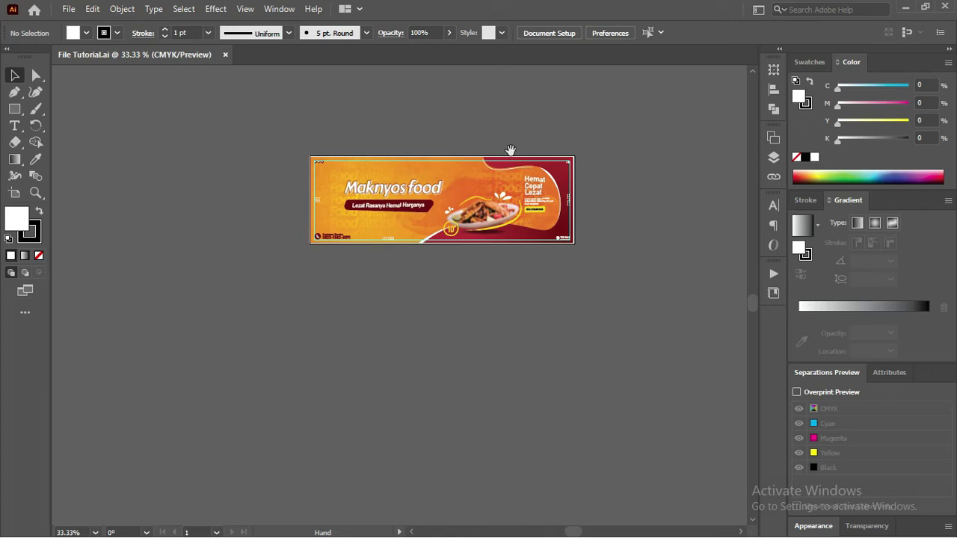
drag(508, 150, 444, 156)
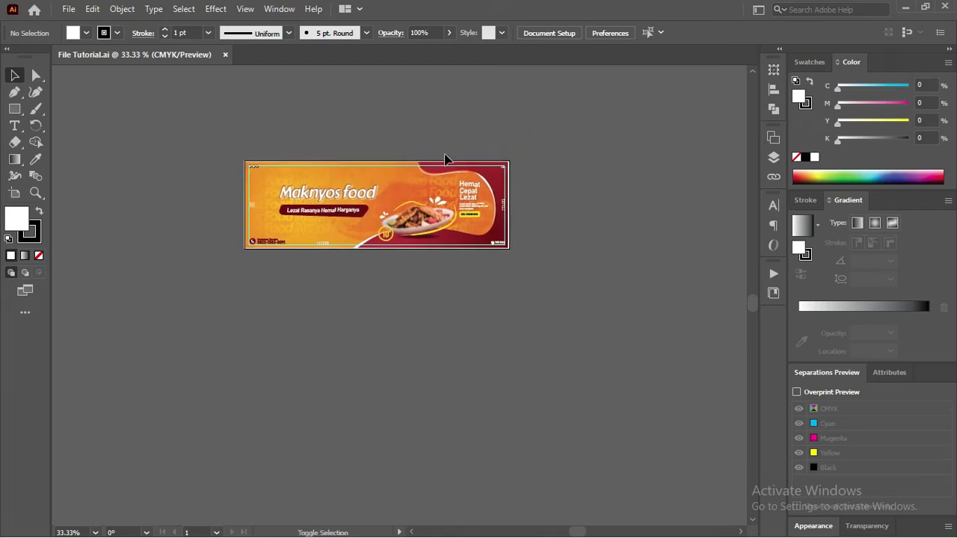
Alt-drag Artboard 1 downward with the Artboard tool to place a copy of the Maknyos banner below it
key(shift+o)
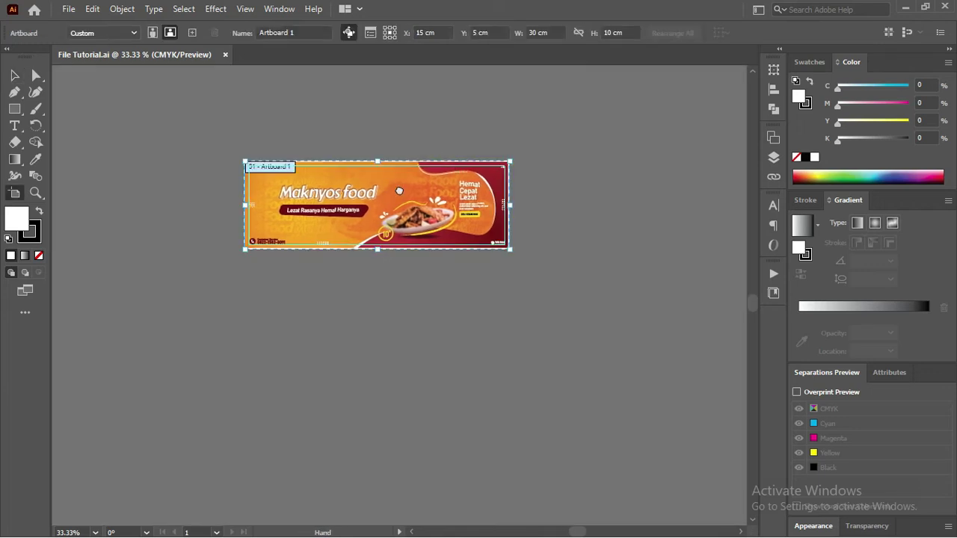
scroll(397, 183, down, 1)
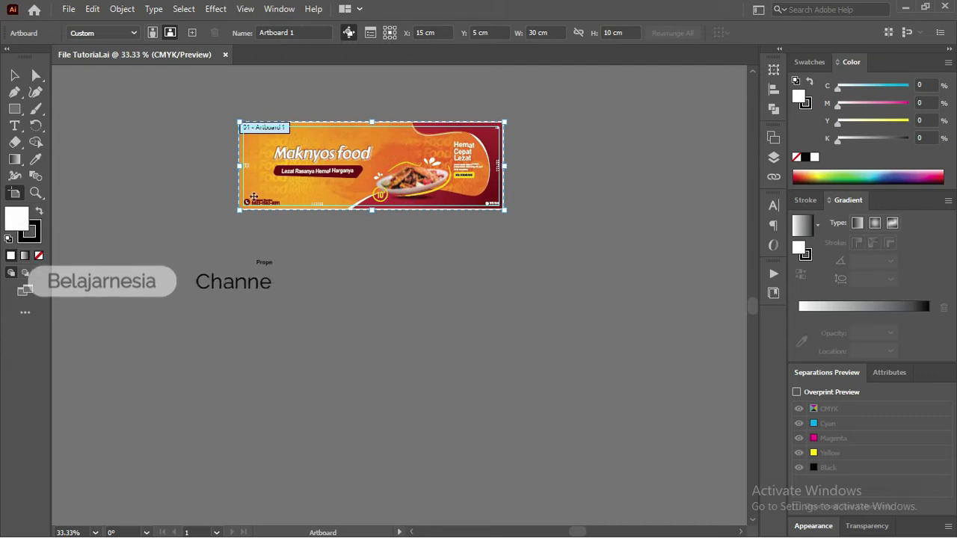
key(alt)
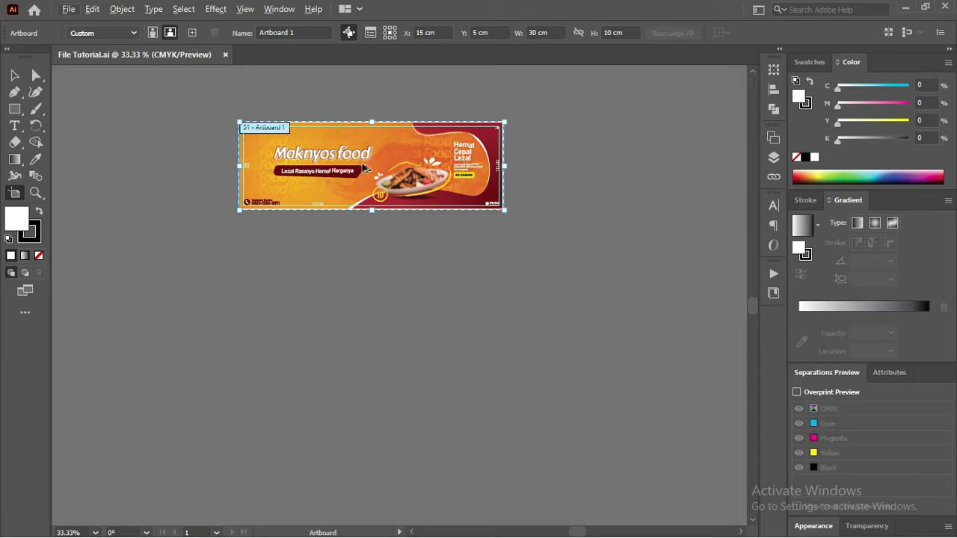
drag(364, 168, 364, 273)
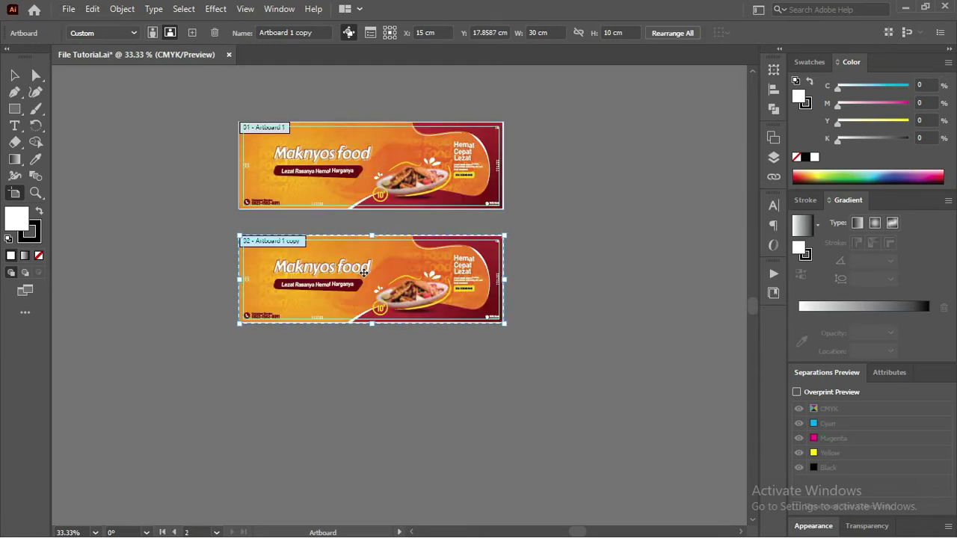
key(Escape)
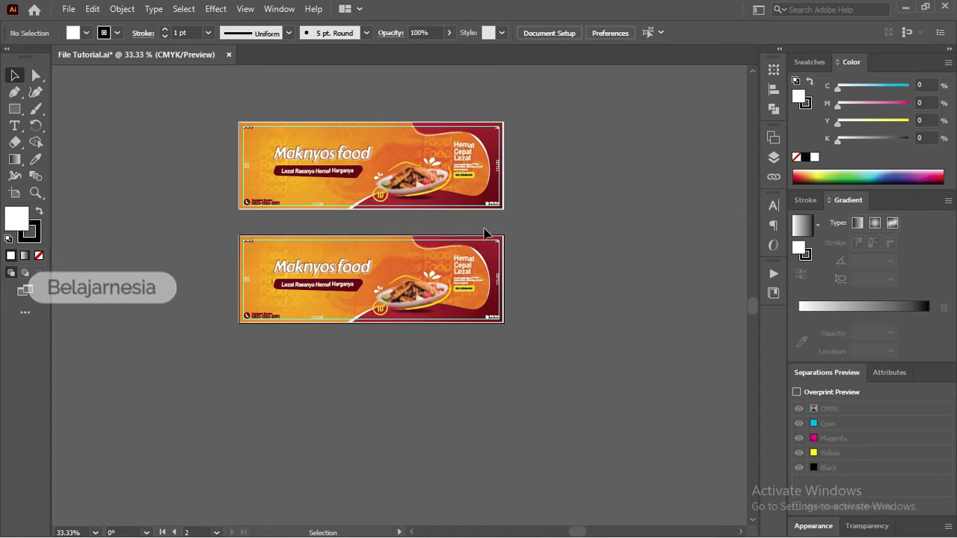
key(space)
Marquee-select the top banner's artwork and lock it with Object > Lock > Selection
drag(445, 221, 417, 258)
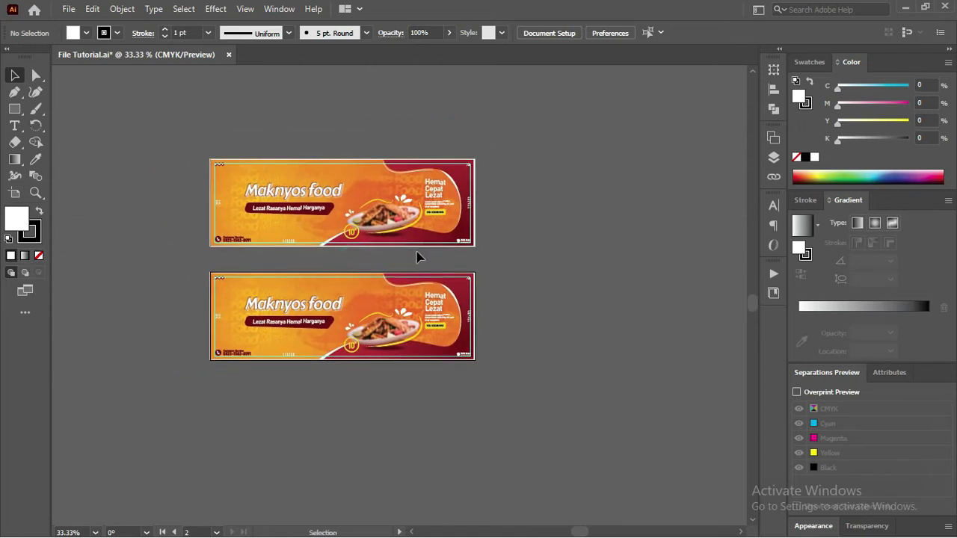
scroll(410, 258, up, 1)
key(space)
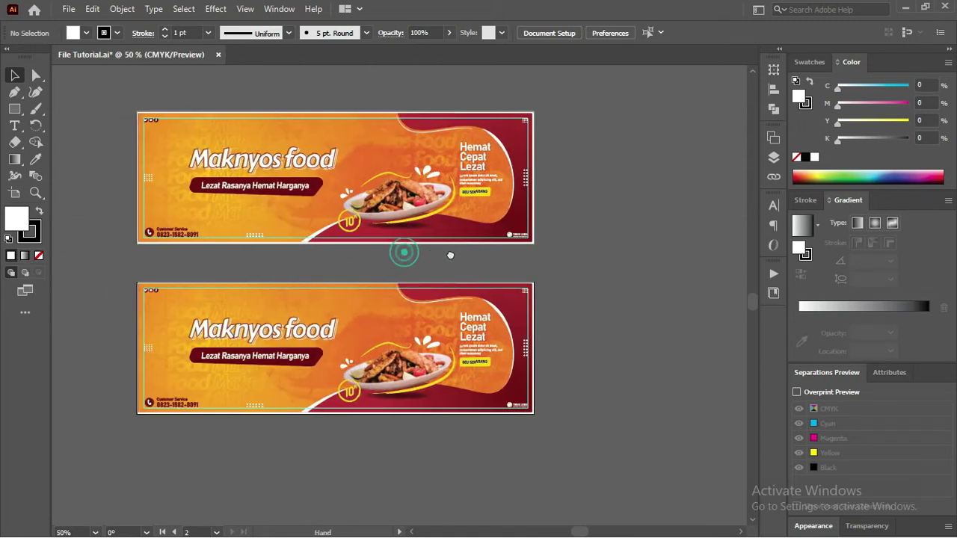
drag(410, 258, 482, 259)
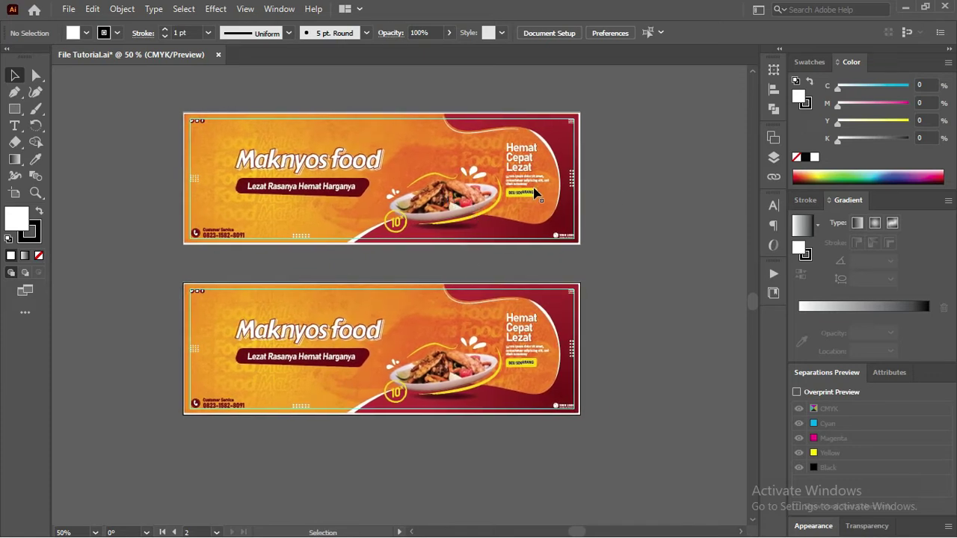
key(space)
drag(535, 196, 533, 193)
click(639, 252)
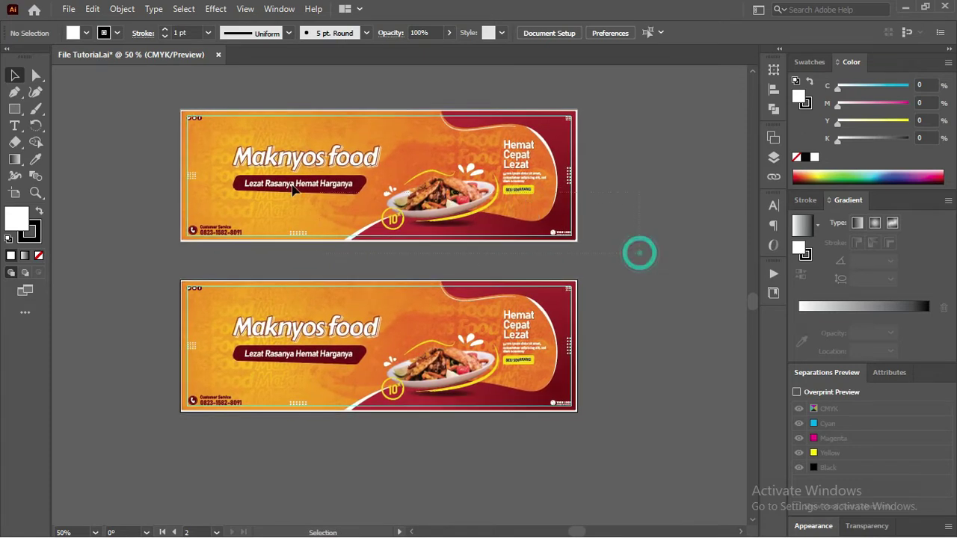
drag(167, 105, 187, 120)
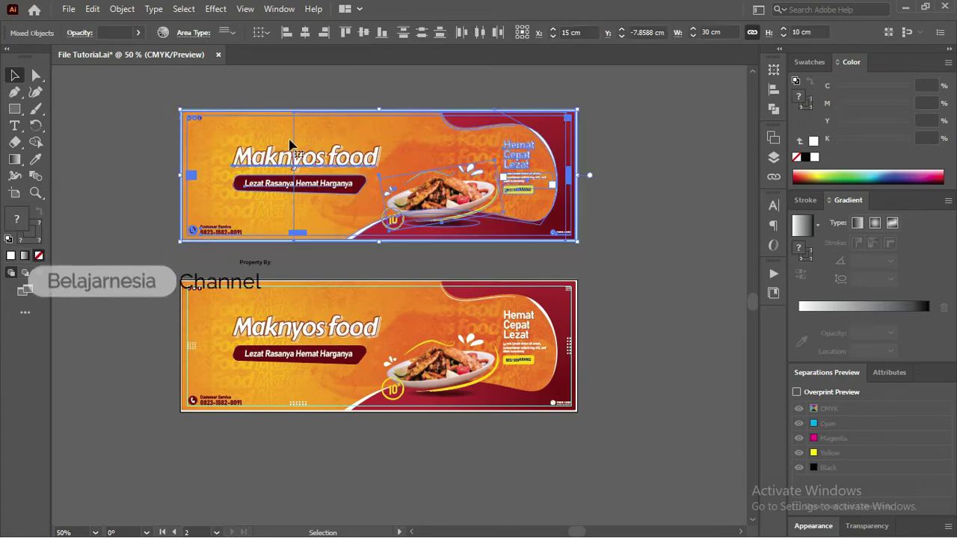
scroll(291, 144, up, 1)
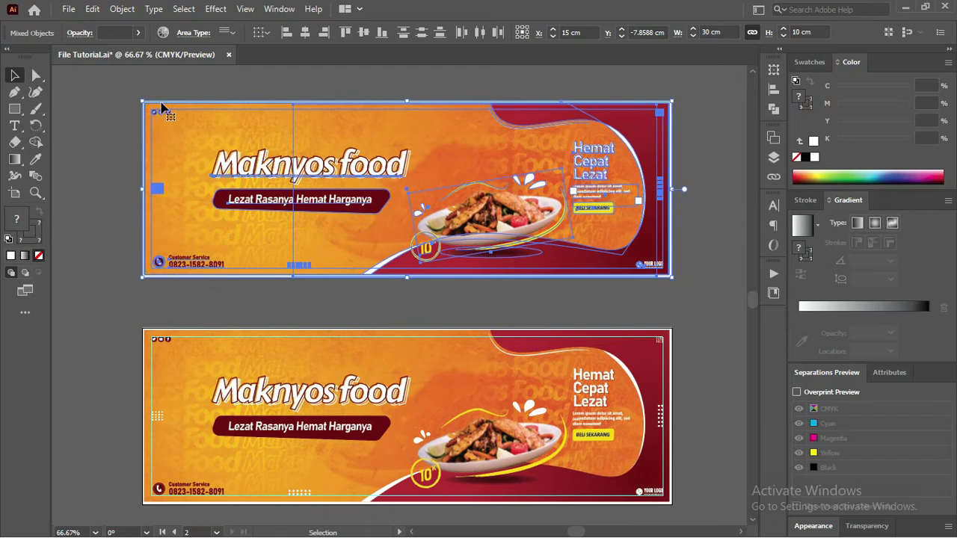
click(124, 11)
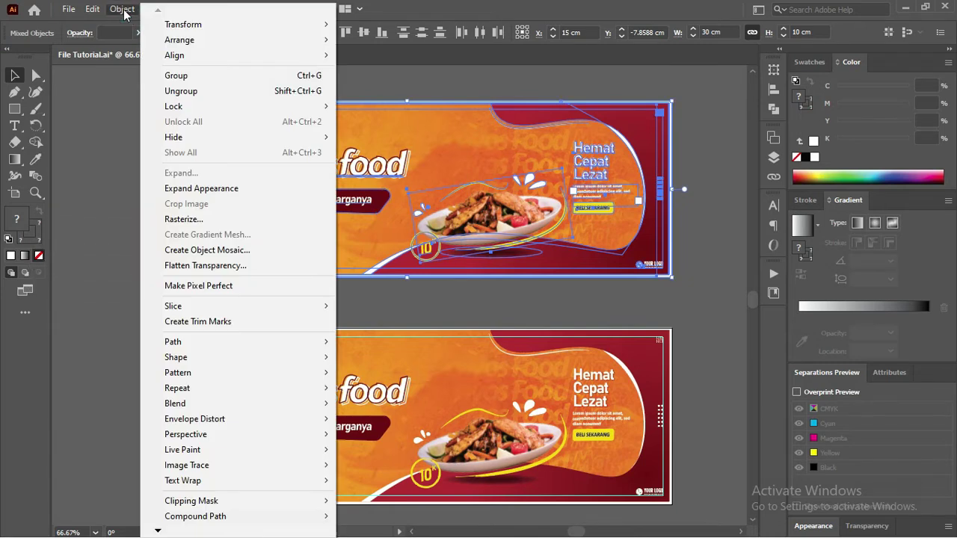
mouse_move(173, 106)
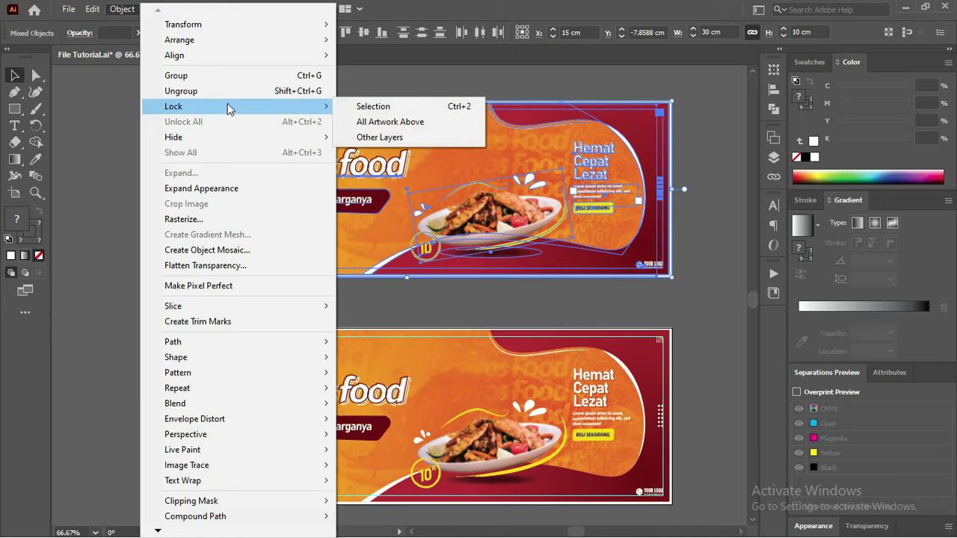
click(377, 107)
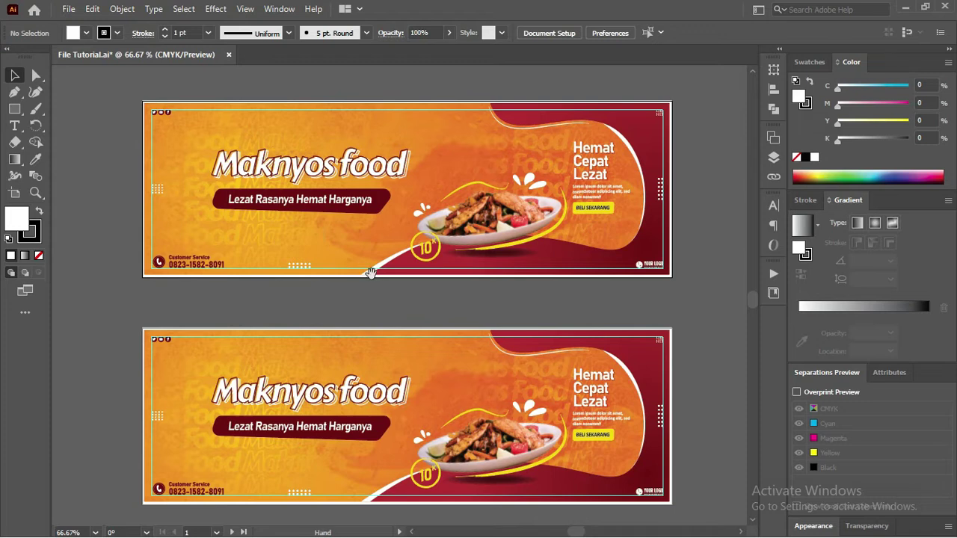
scroll(336, 133, down, 3)
Select the lower banner's dark-red wave, undo its accidental nudge, and apply Select > Same
scroll(360, 179, down, 1)
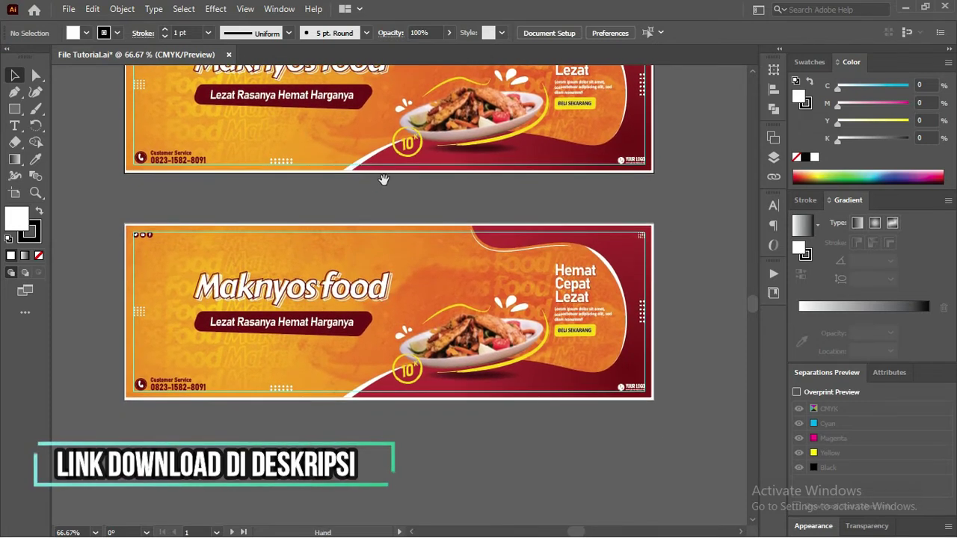
scroll(366, 188, up, 1)
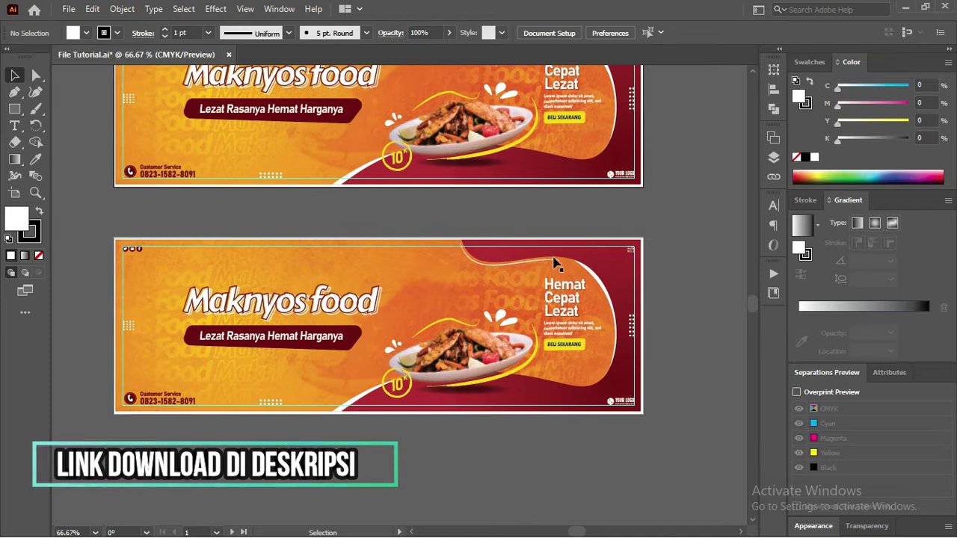
click(595, 259)
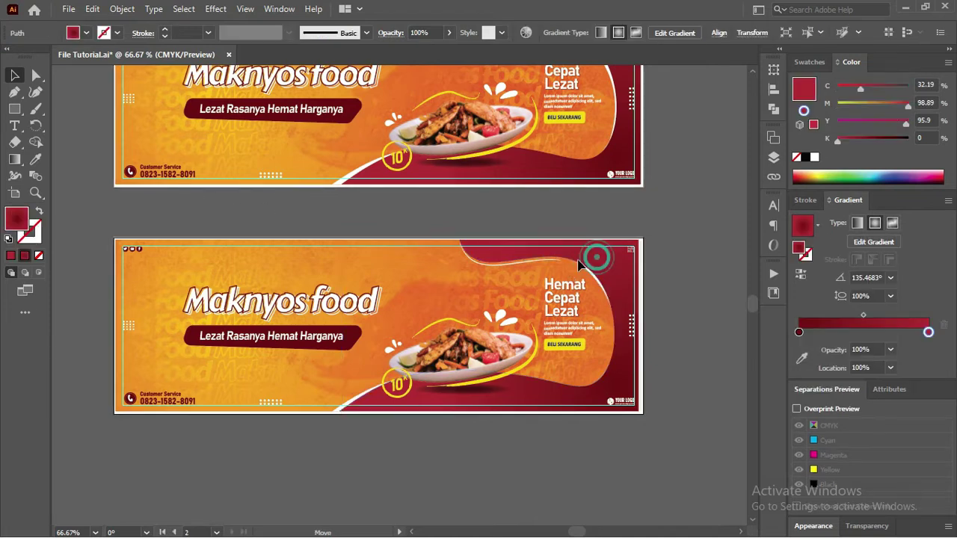
drag(580, 263, 579, 264)
key(ctrl+z)
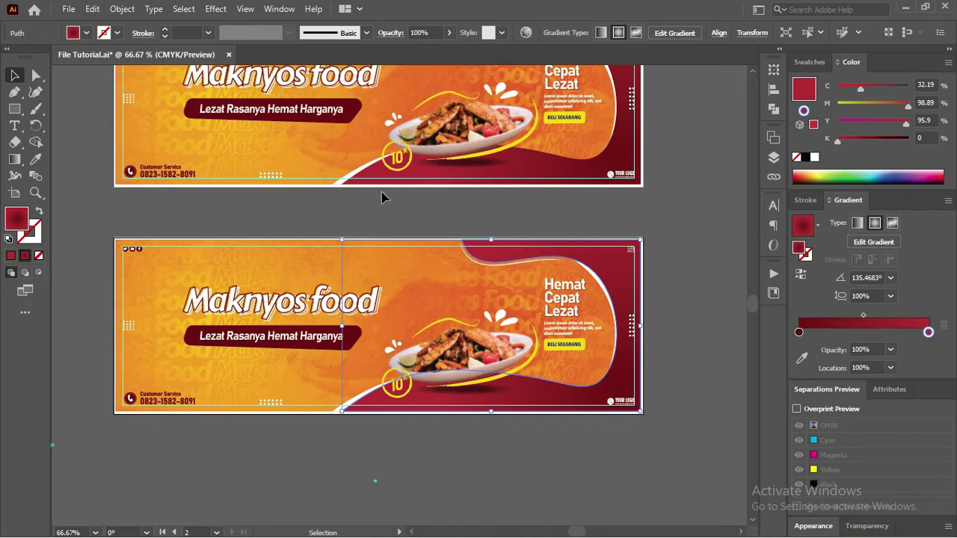
click(184, 9)
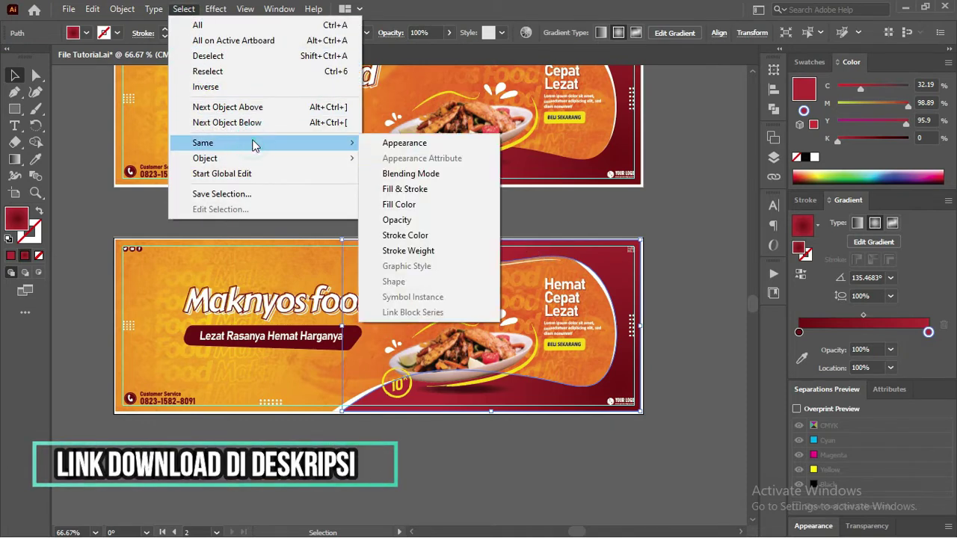
mouse_move(210, 143)
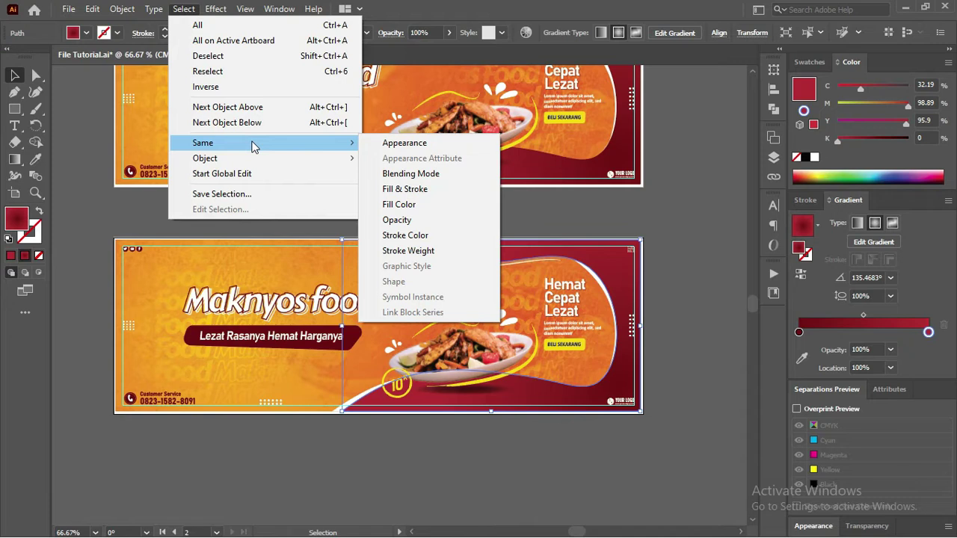
click(413, 203)
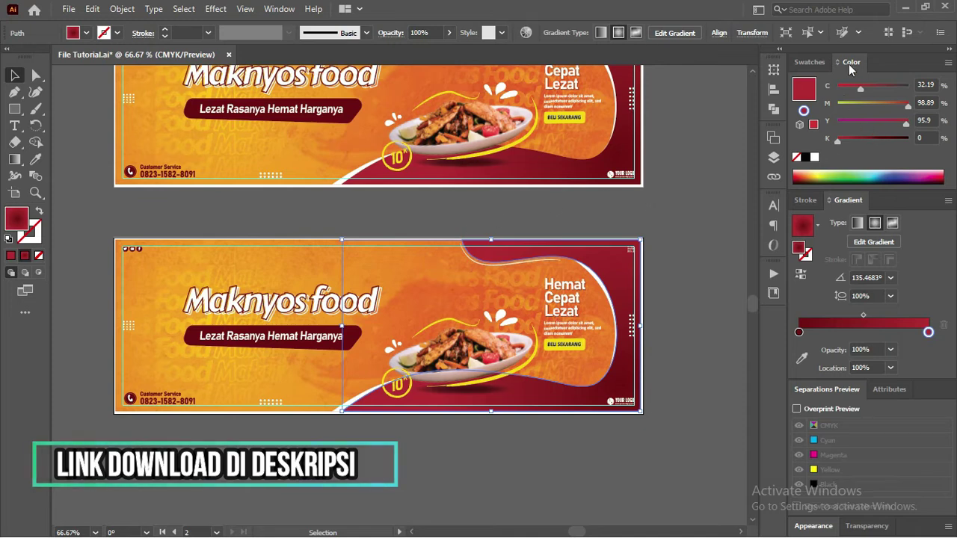
Raise the cyan of the lower banner's dark-red wave shapes from 38 to 50 in the Color panel
mouse_move(862, 89)
mouse_down()
mouse_move(893, 87)
mouse_move(865, 87)
mouse_up()
click(698, 220)
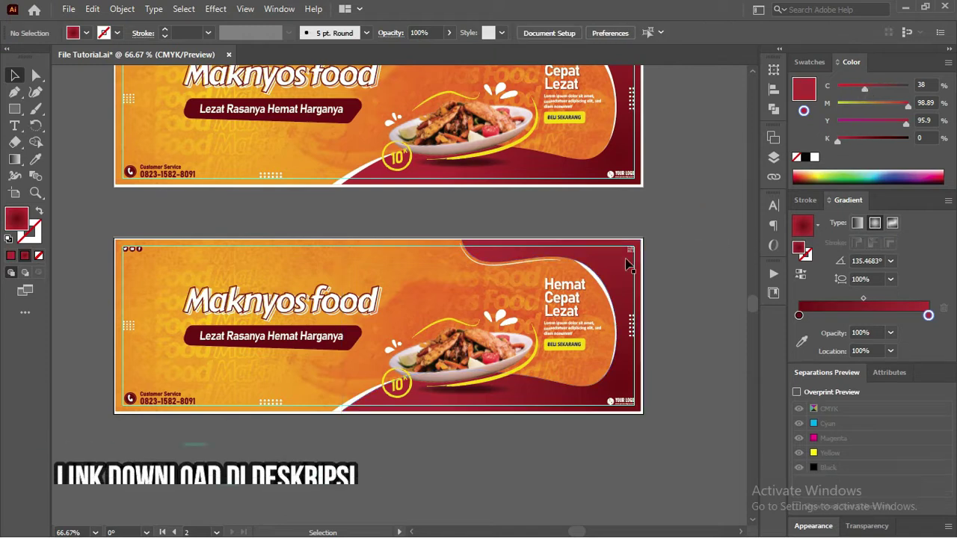
click(627, 263)
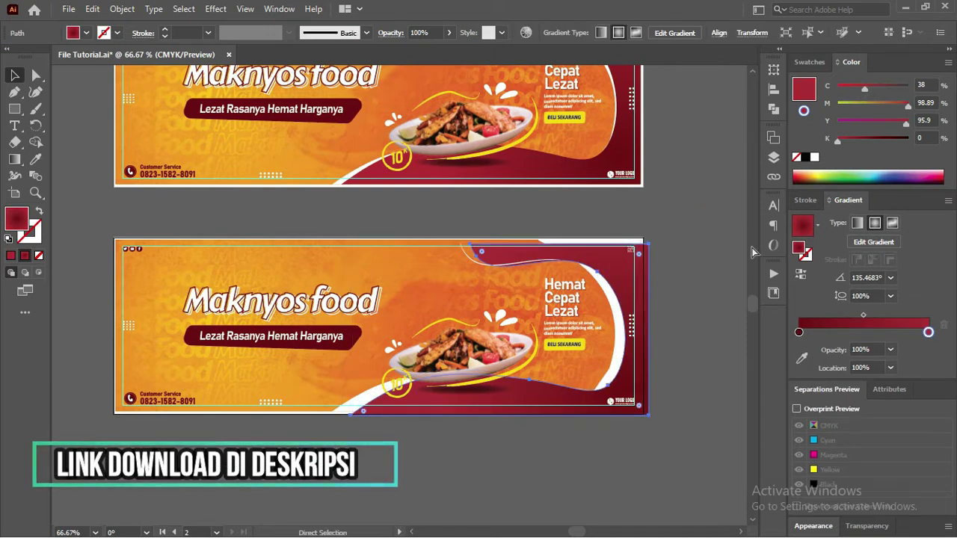
key(v)
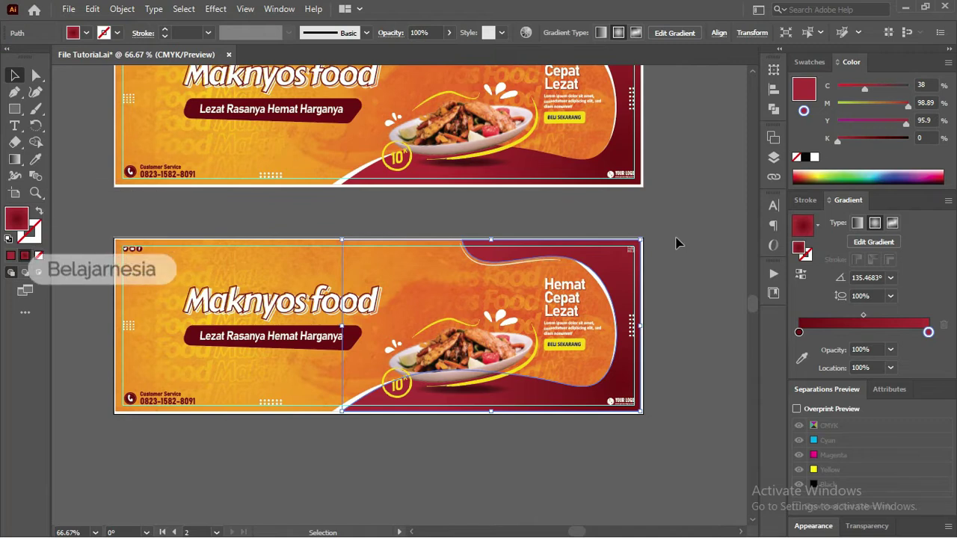
drag(869, 93, 844, 95)
click(874, 91)
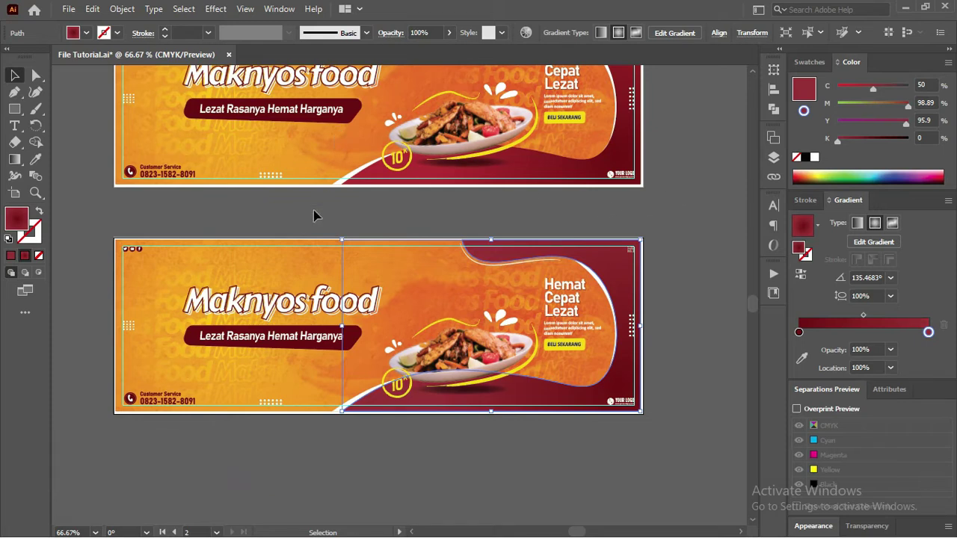
click(318, 338)
click(185, 9)
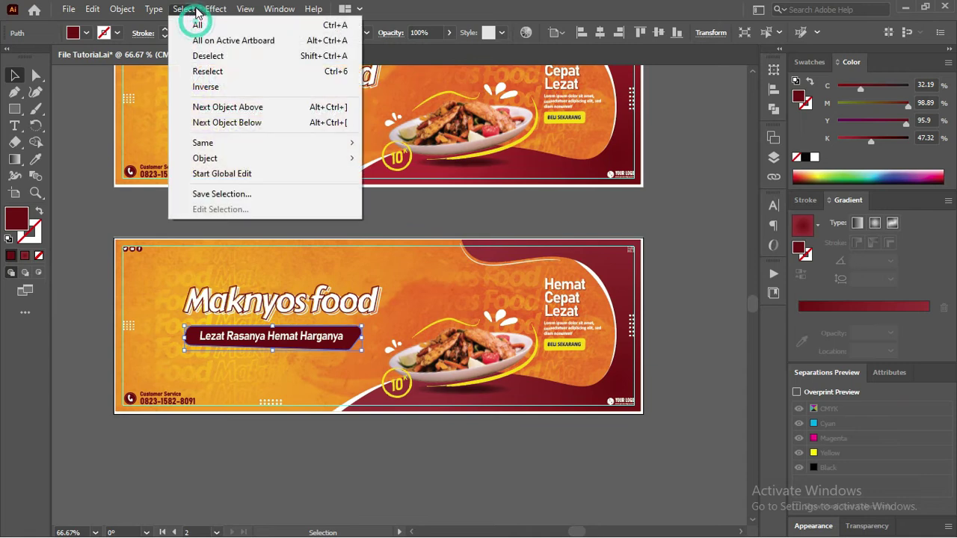
mouse_move(203, 143)
click(413, 203)
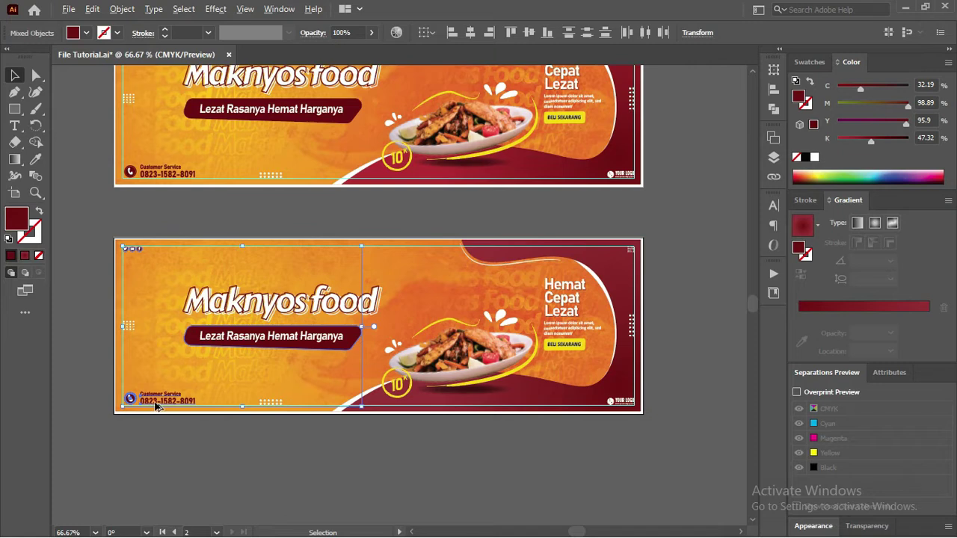
scroll(156, 406, up, 5)
scroll(171, 332, down, 6)
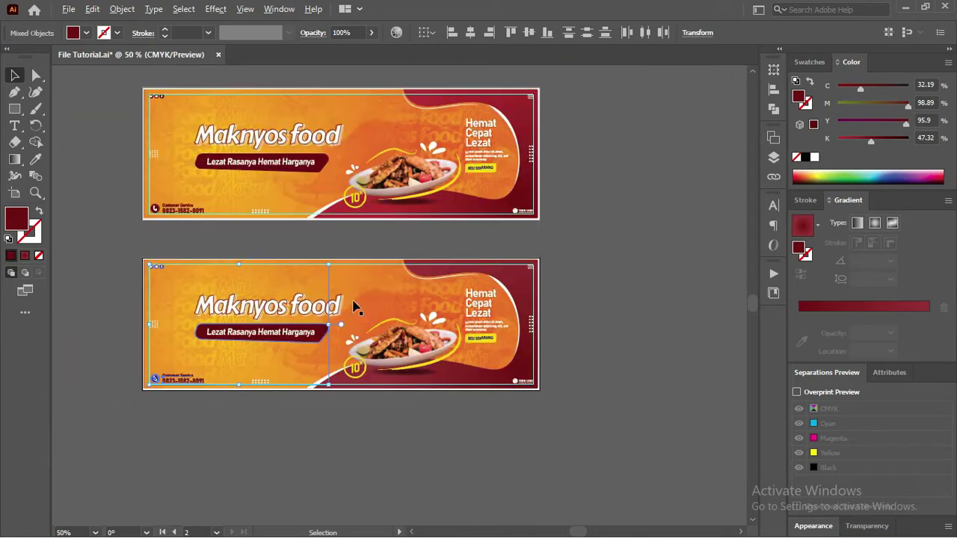
click(862, 91)
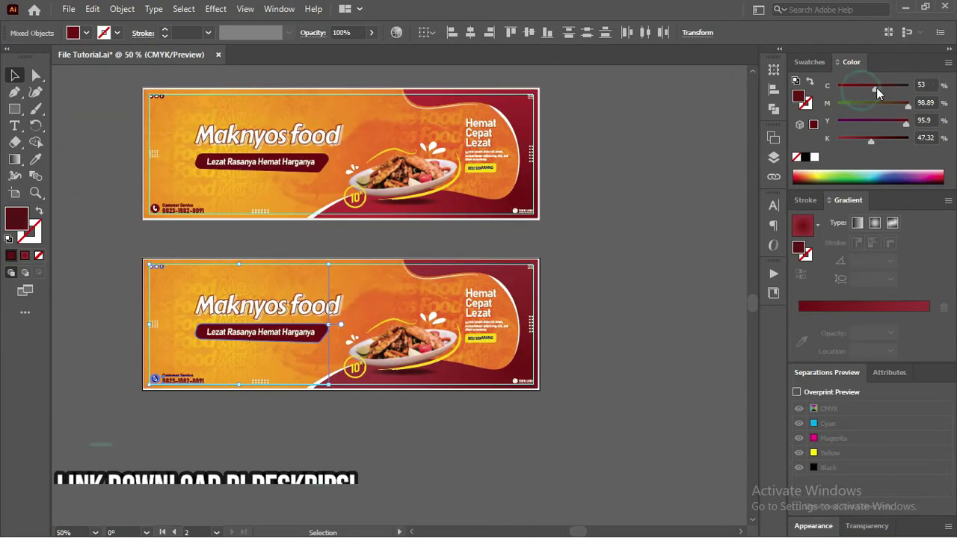
drag(907, 106, 858, 105)
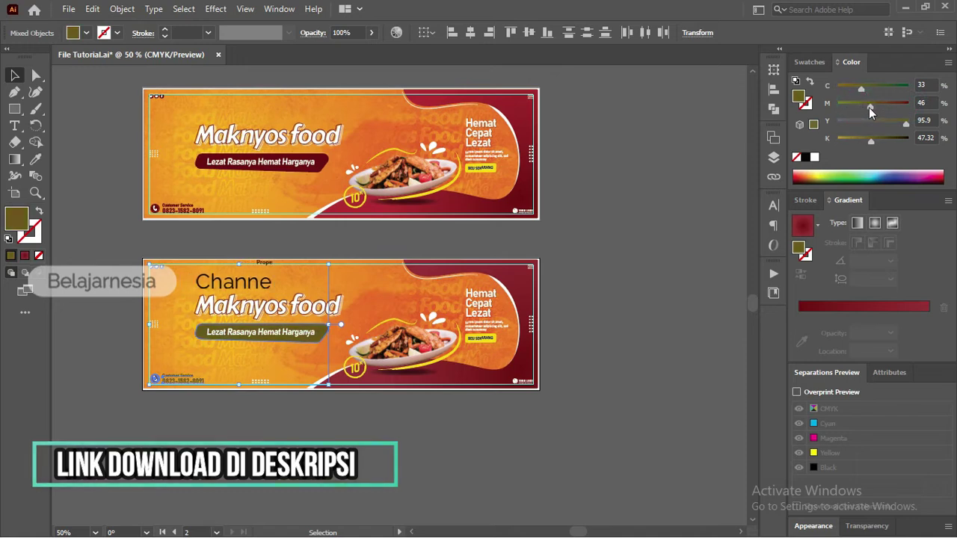
click(857, 106)
mouse_move(907, 121)
mouse_down()
mouse_move(896, 124)
mouse_move(888, 106)
mouse_up()
mouse_move(871, 141)
mouse_down()
mouse_move(837, 140)
mouse_move(824, 126)
mouse_up()
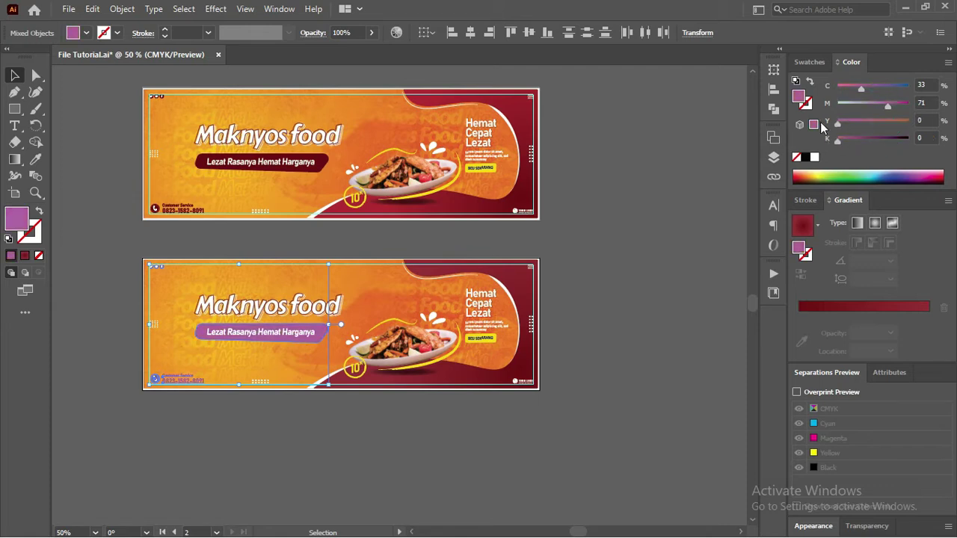
drag(862, 89, 910, 90)
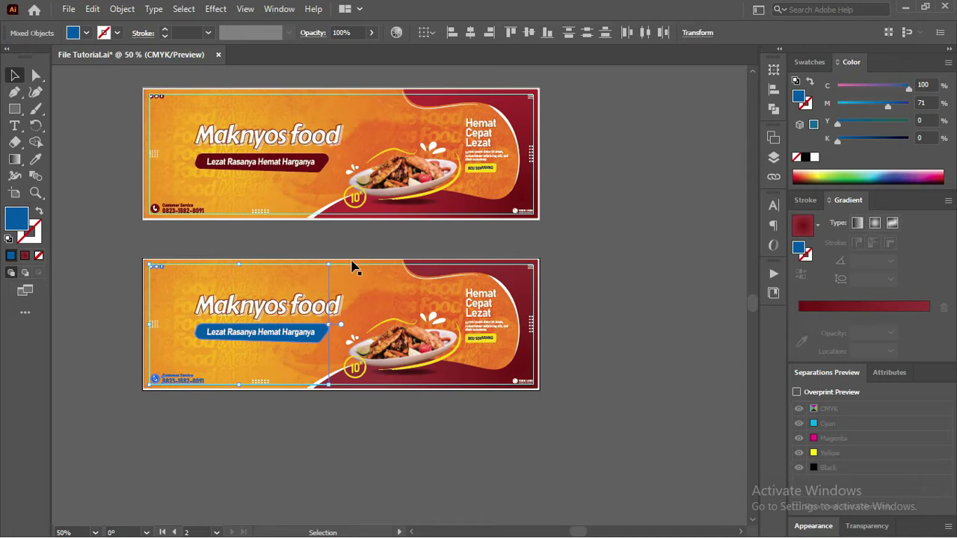
key(ctrl+z)
key(ctrl+z)
key(ctrl+z)
key(ctrl+z)
key(ctrl+z)
key(ctrl+z)
key(ctrl+z)
key(ctrl+z)
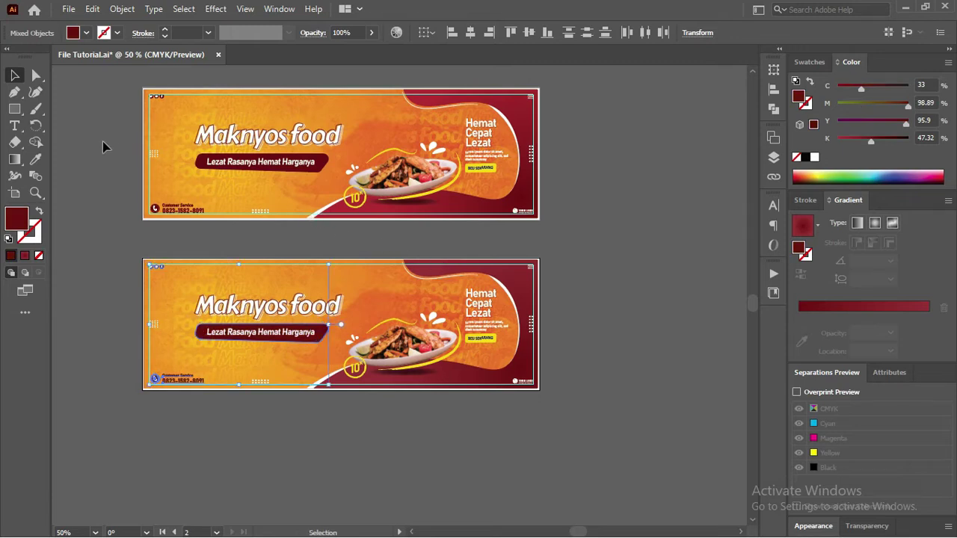
click(165, 237)
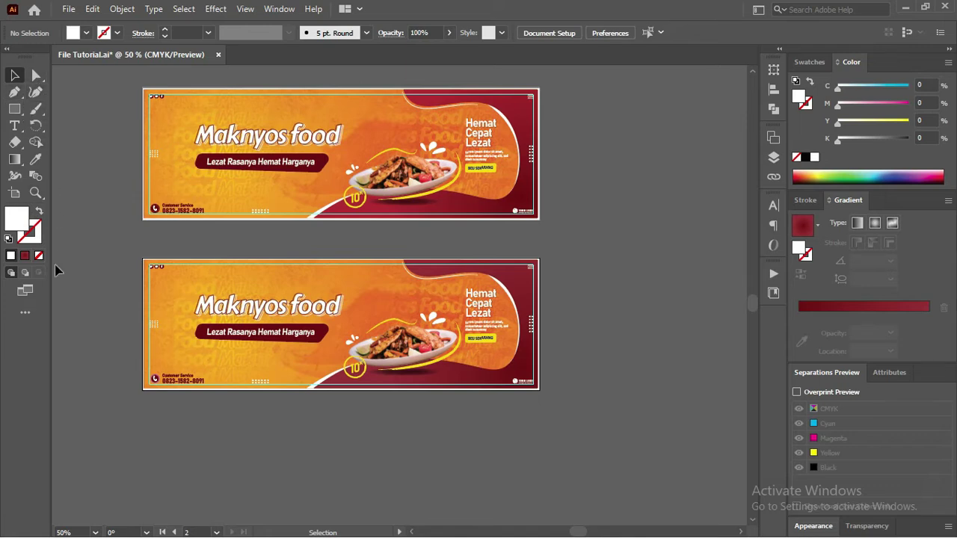
Add the Magic Wand Tool from the All Tools drawer and activate it with Y
click(25, 313)
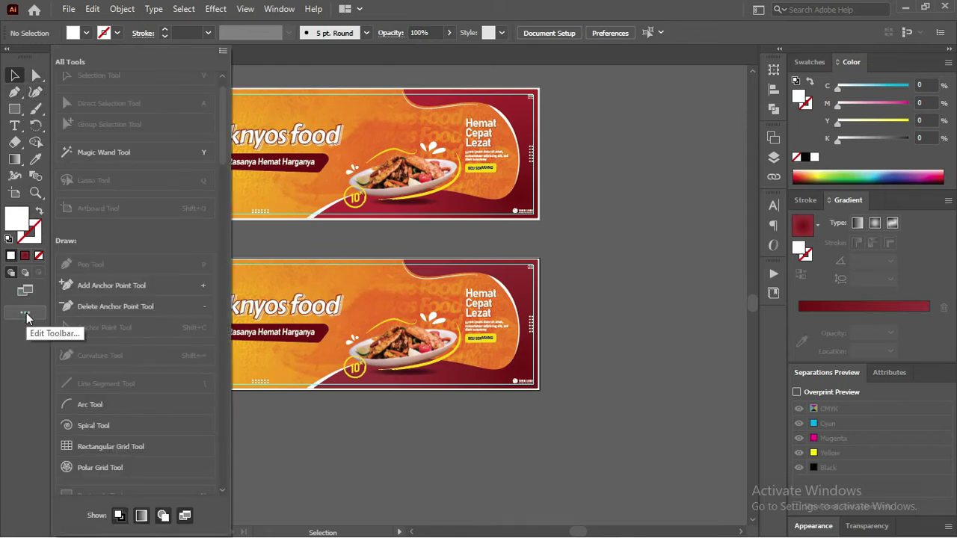
scroll(222, 149, up, 2)
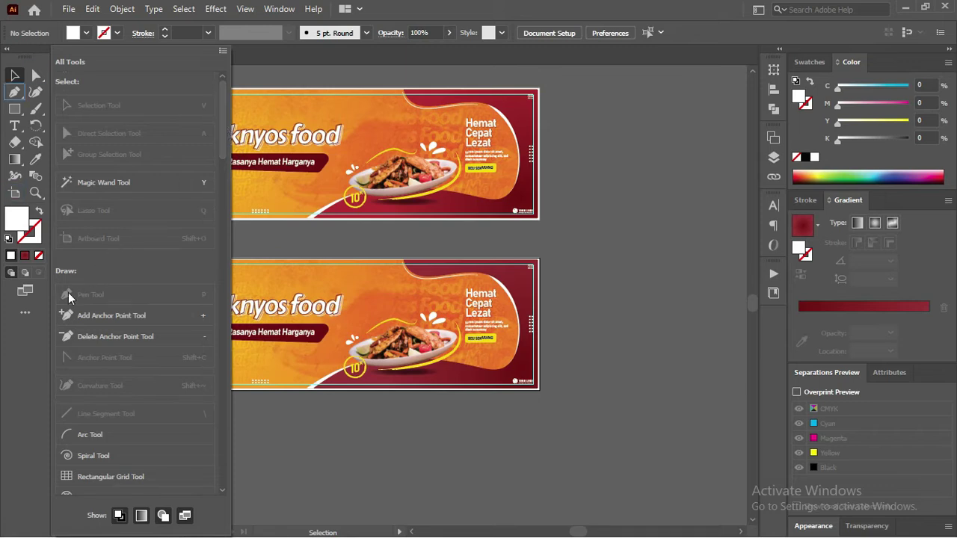
click(165, 185)
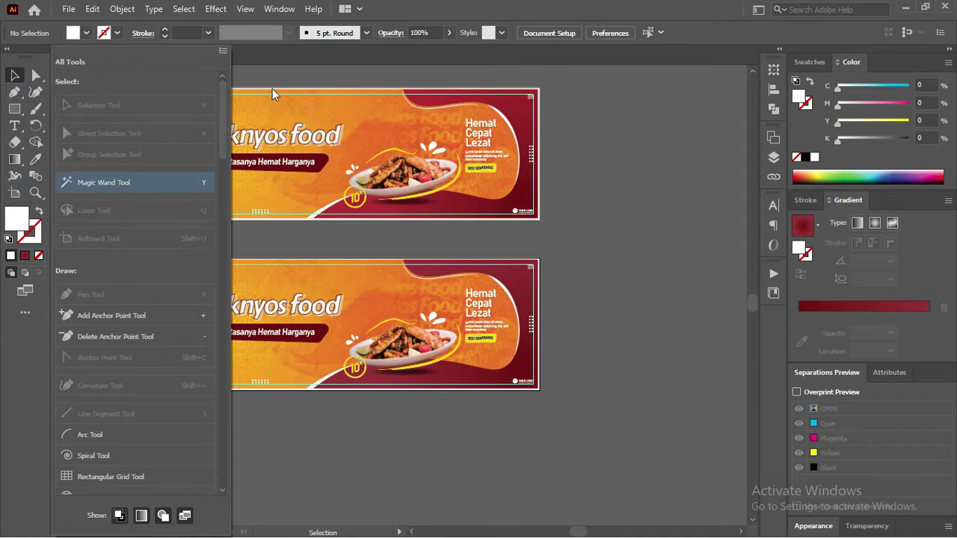
click(269, 74)
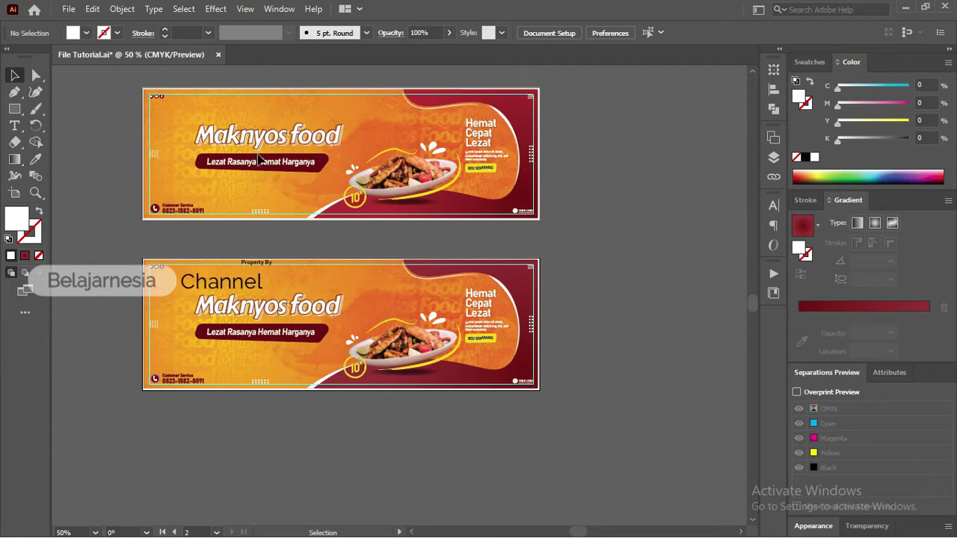
key(y)
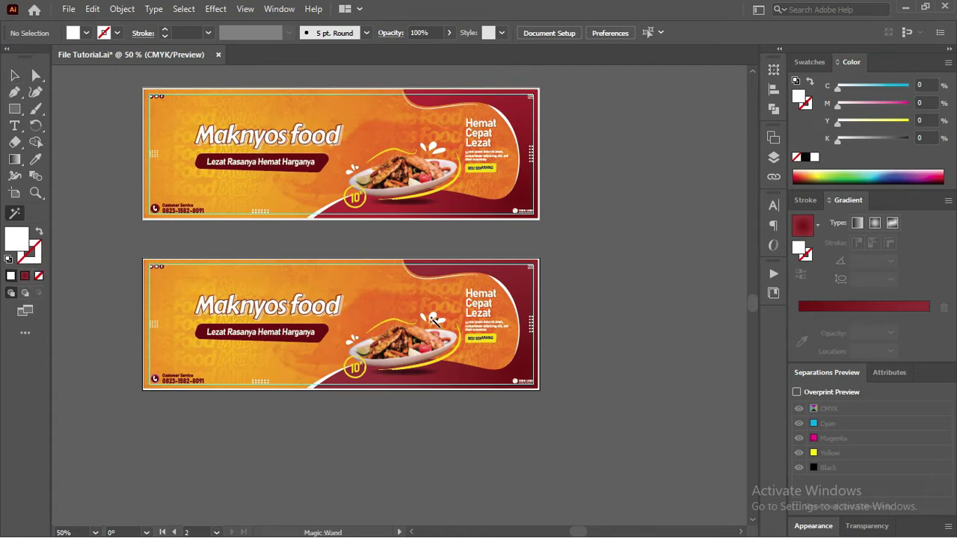
click(434, 318)
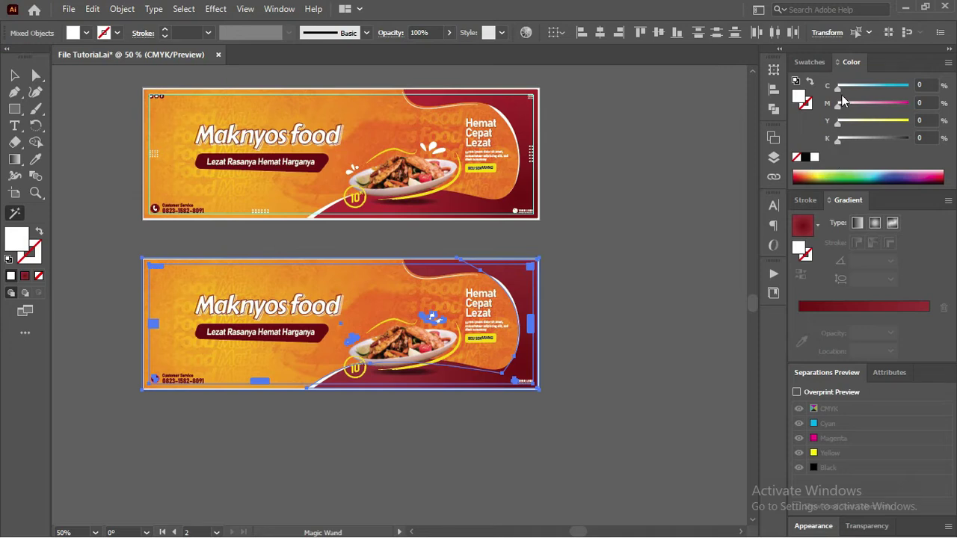
drag(839, 87, 887, 87)
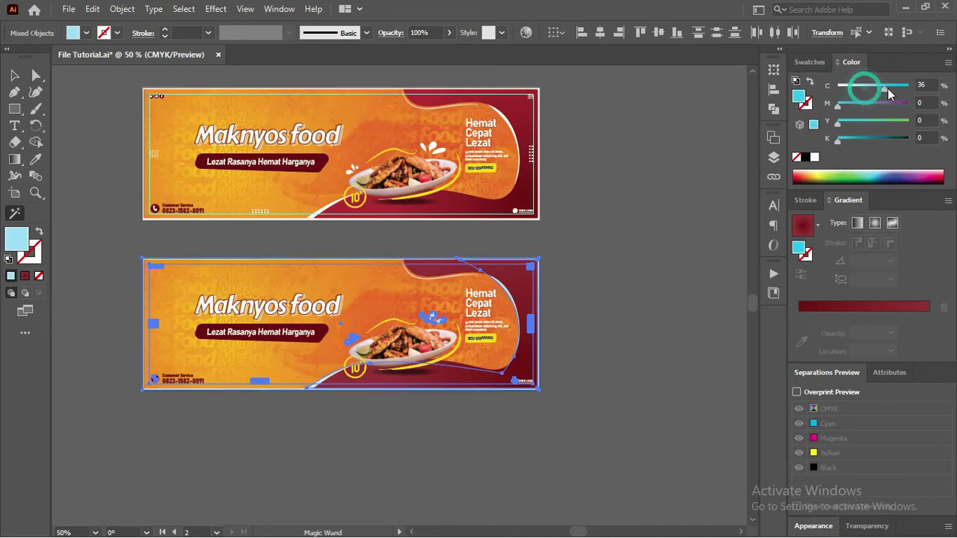
key(v)
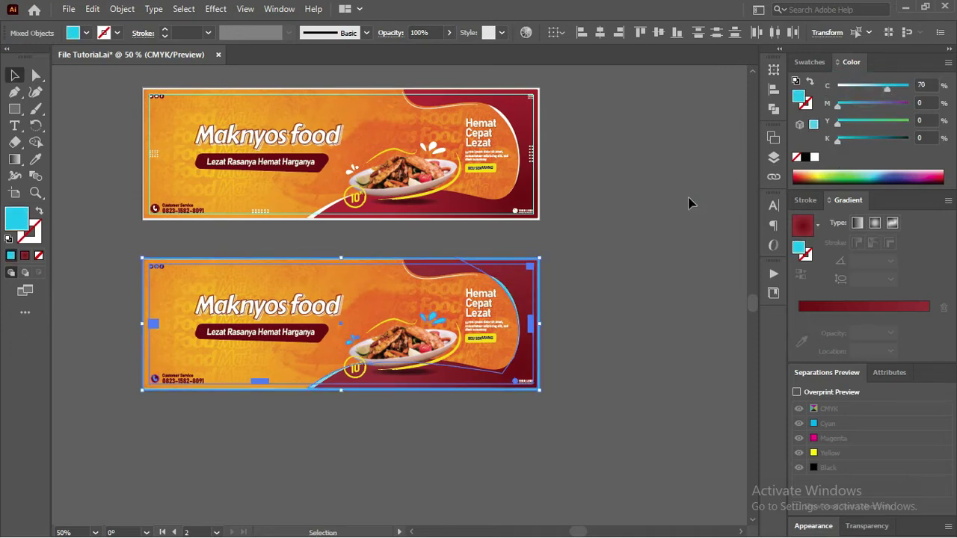
click(675, 193)
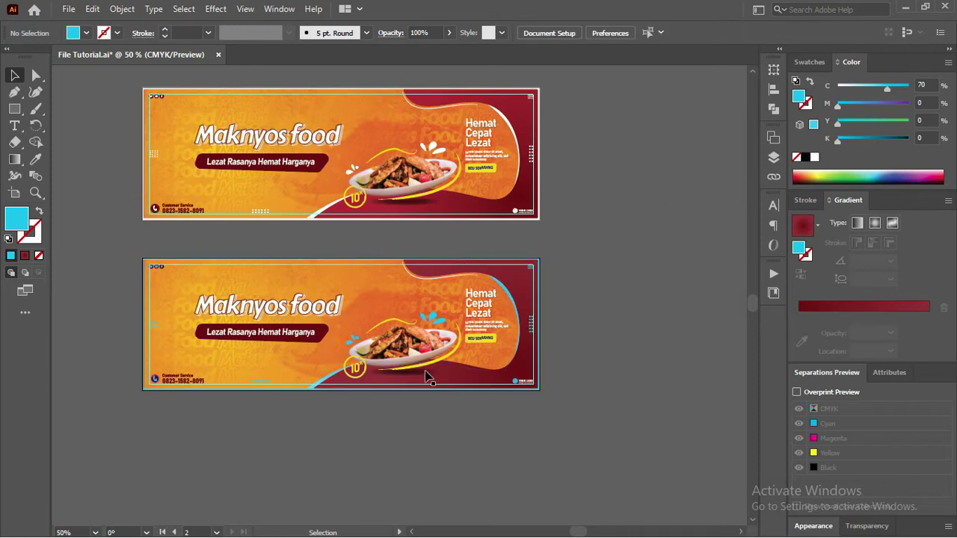
scroll(429, 372, up, 1)
scroll(441, 359, down, 2)
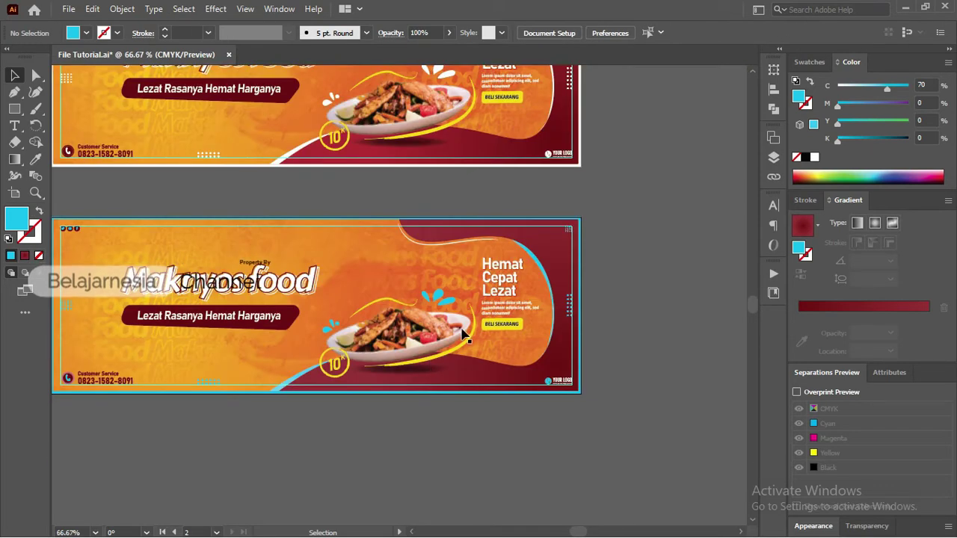
click(470, 325)
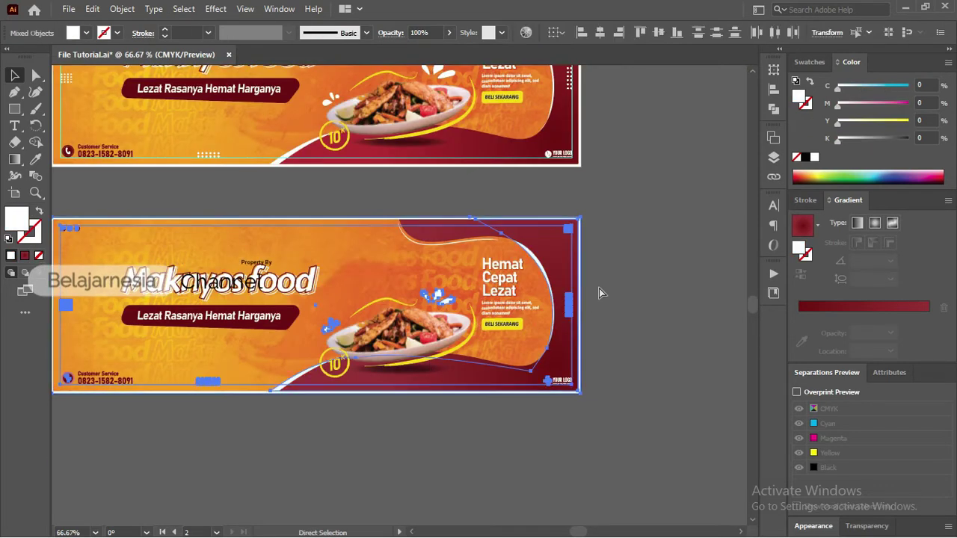
click(629, 271)
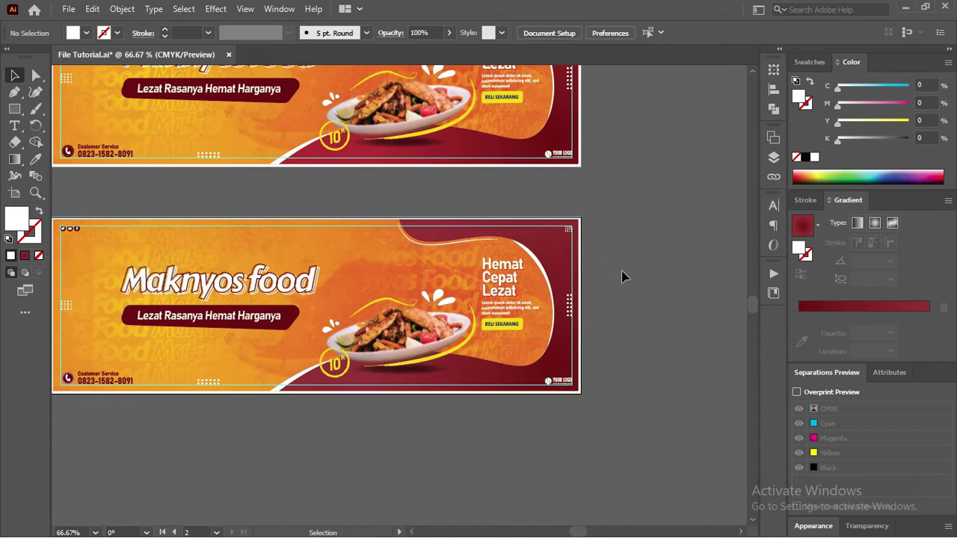
scroll(620, 277, down, 1)
drag(629, 242, 613, 256)
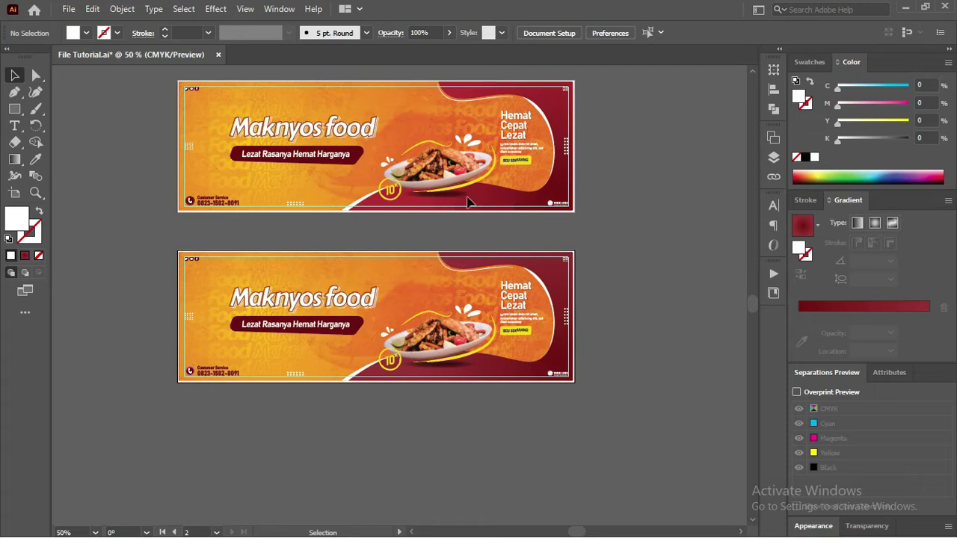
Select every object on the lower banner and open Edit > Edit Colors > Adjust Color Balance
mouse_move(632, 406)
mouse_down()
mouse_move(204, 283)
mouse_move(189, 253)
mouse_up()
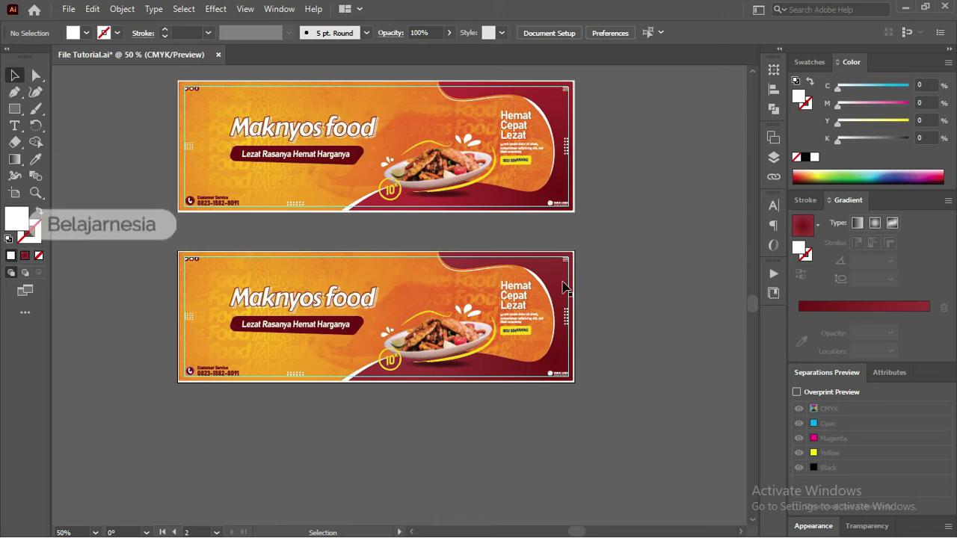
mouse_move(617, 399)
mouse_down()
mouse_move(173, 263)
mouse_move(149, 238)
mouse_up()
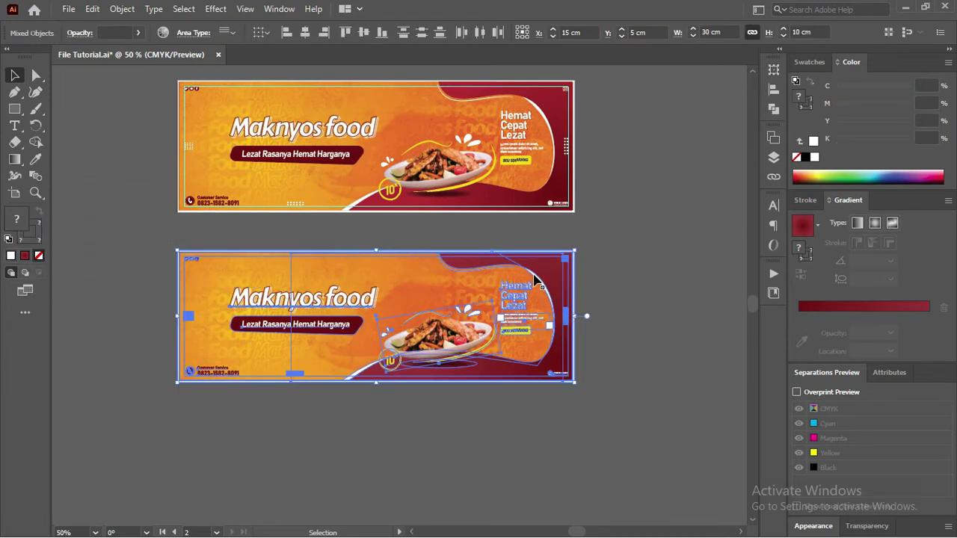
click(93, 9)
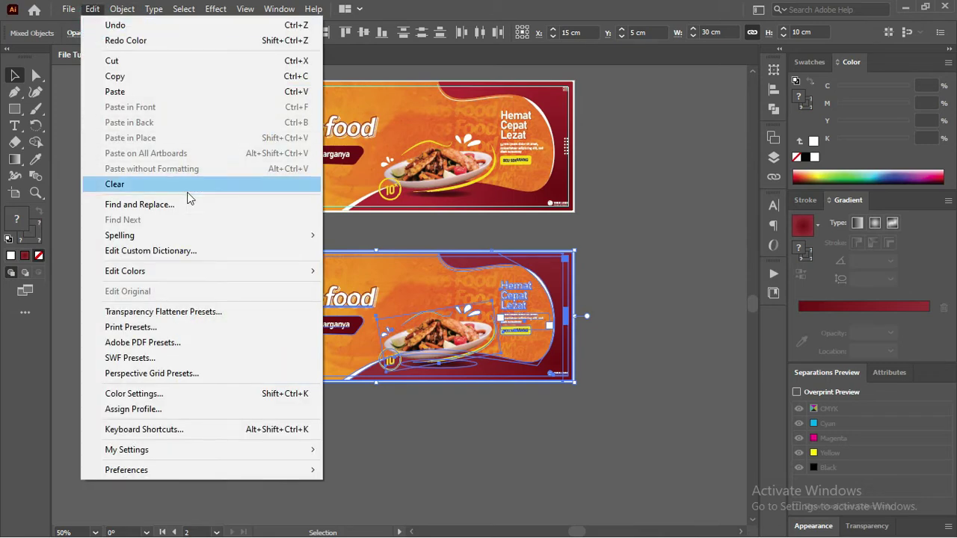
click(228, 271)
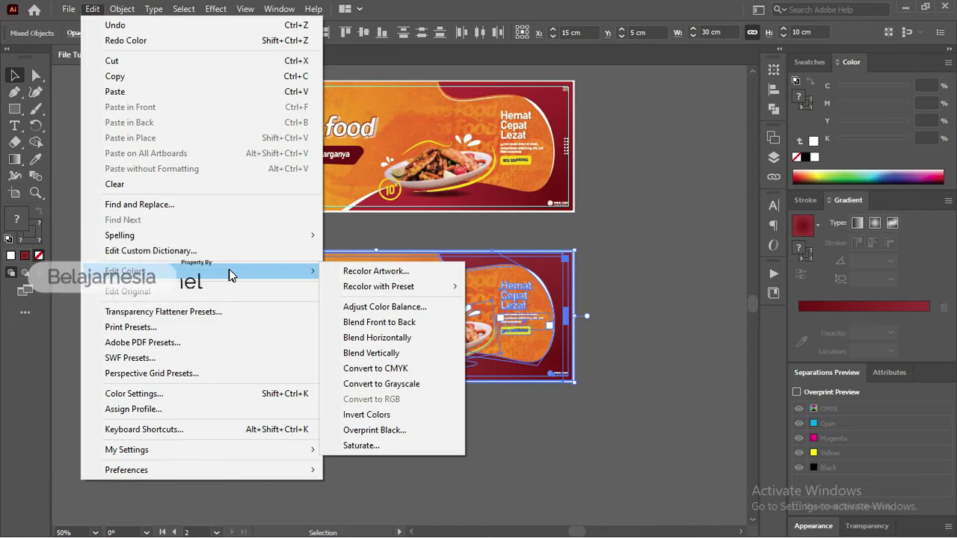
mouse_move(125, 270)
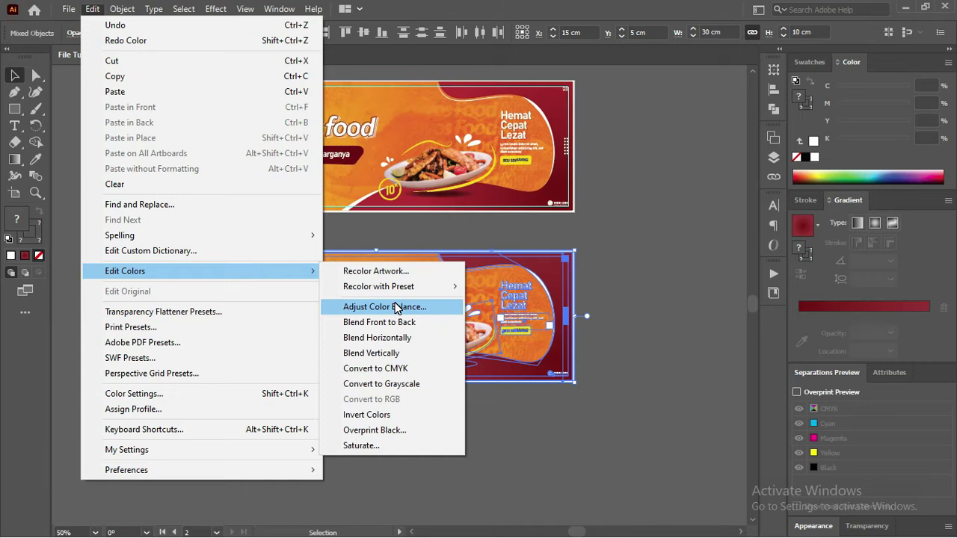
key(Escape)
click(92, 9)
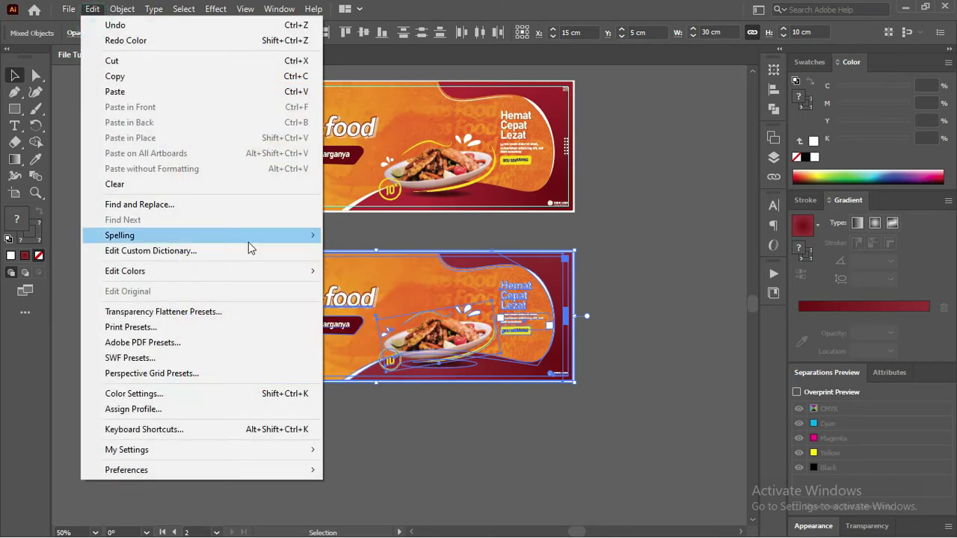
click(271, 271)
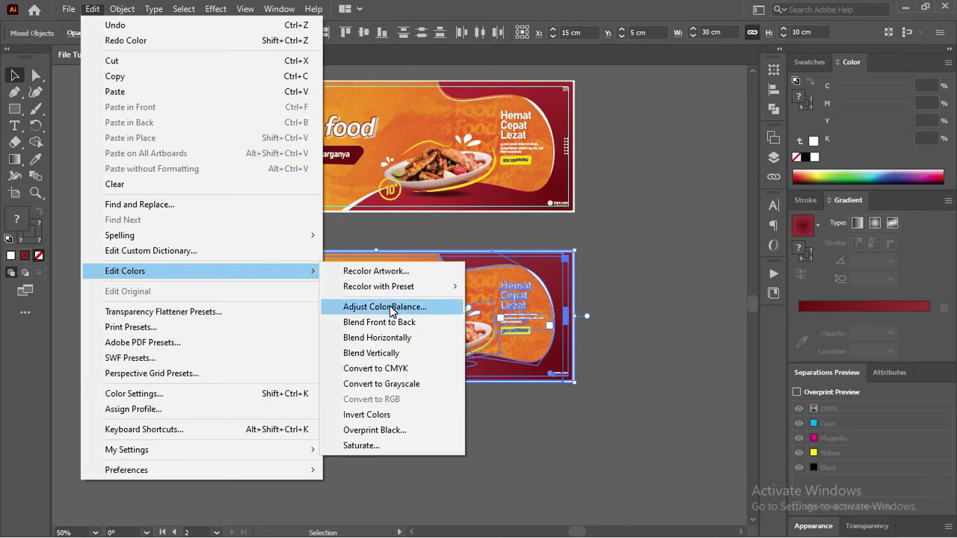
click(392, 308)
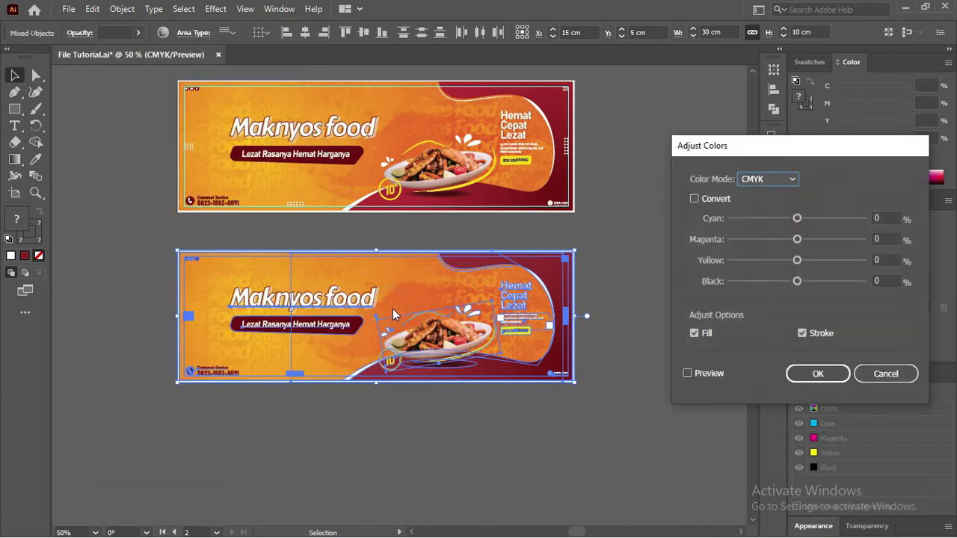
Preview Cyan, Magenta and Yellow balances, ending at -1% each with Black at 2%
drag(739, 155, 653, 124)
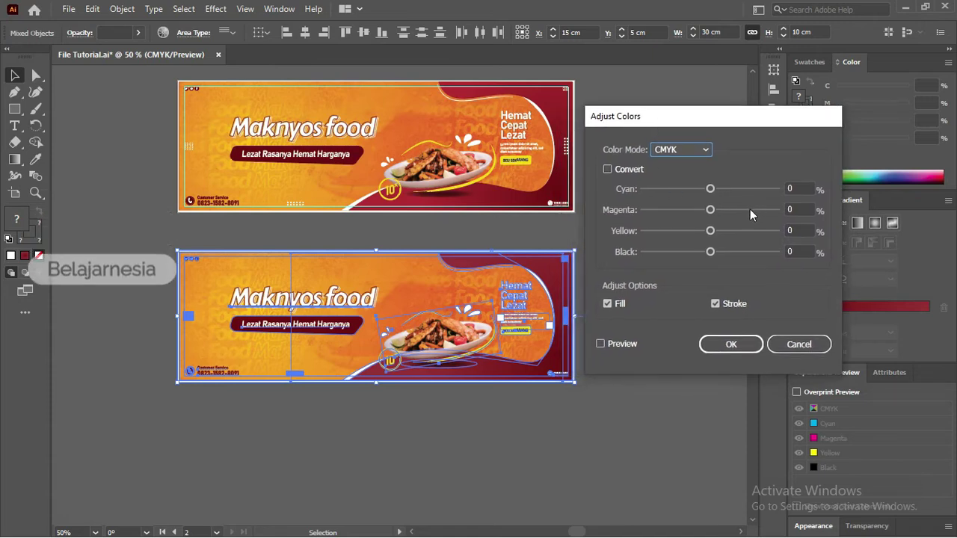
mouse_move(710, 188)
mouse_down()
mouse_move(741, 189)
mouse_move(675, 214)
mouse_move(739, 231)
mouse_up()
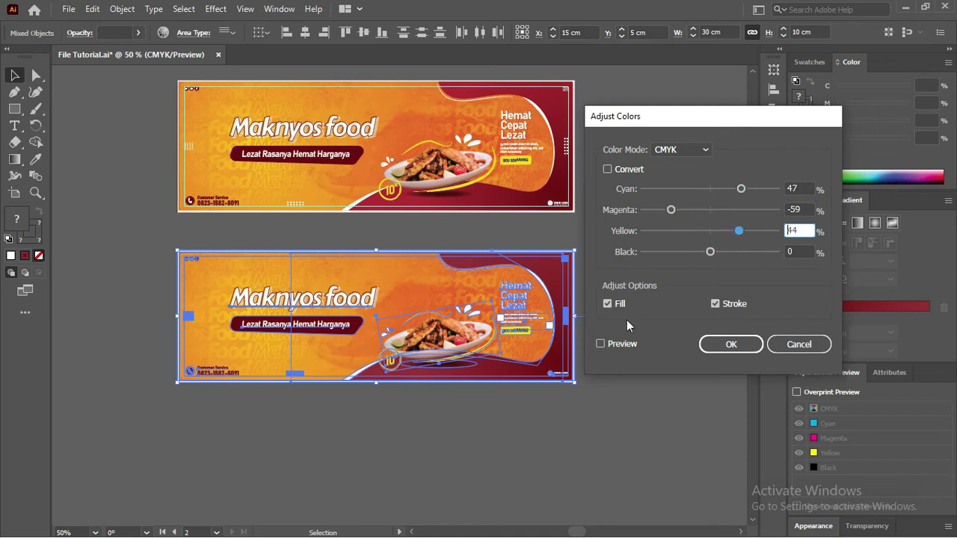
click(601, 344)
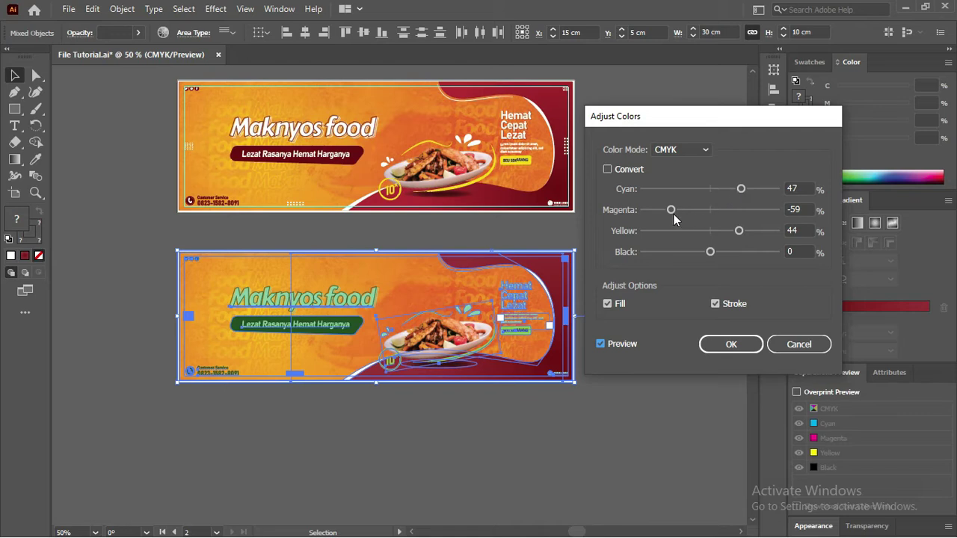
mouse_move(671, 210)
mouse_down()
mouse_move(722, 210)
mouse_move(696, 192)
mouse_move(709, 192)
mouse_move(724, 232)
mouse_move(712, 232)
mouse_move(719, 255)
mouse_move(663, 255)
mouse_move(711, 252)
mouse_move(739, 236)
mouse_move(686, 236)
mouse_move(753, 236)
mouse_move(662, 236)
mouse_up()
click(740, 189)
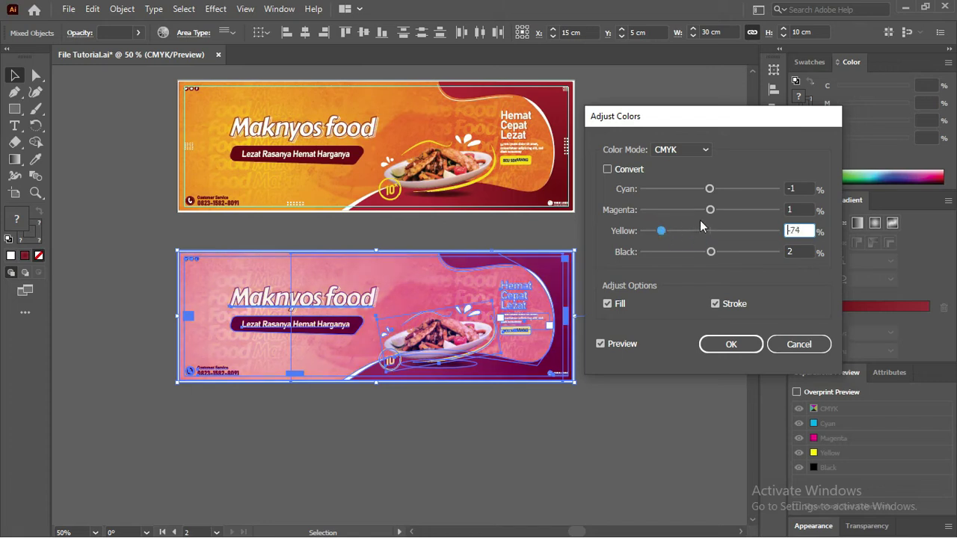
click(710, 210)
mouse_move(710, 214)
mouse_down()
mouse_move(679, 215)
mouse_move(730, 214)
mouse_move(709, 210)
mouse_move(711, 232)
mouse_up()
click(662, 230)
Try Grayscale color mode in Adjust Colors, raising Black and toggling Convert
click(704, 151)
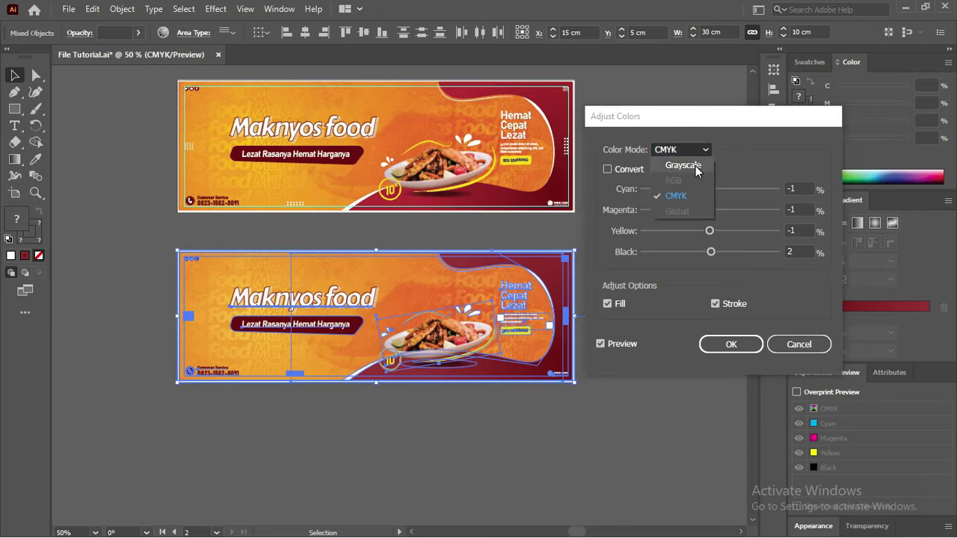
click(695, 166)
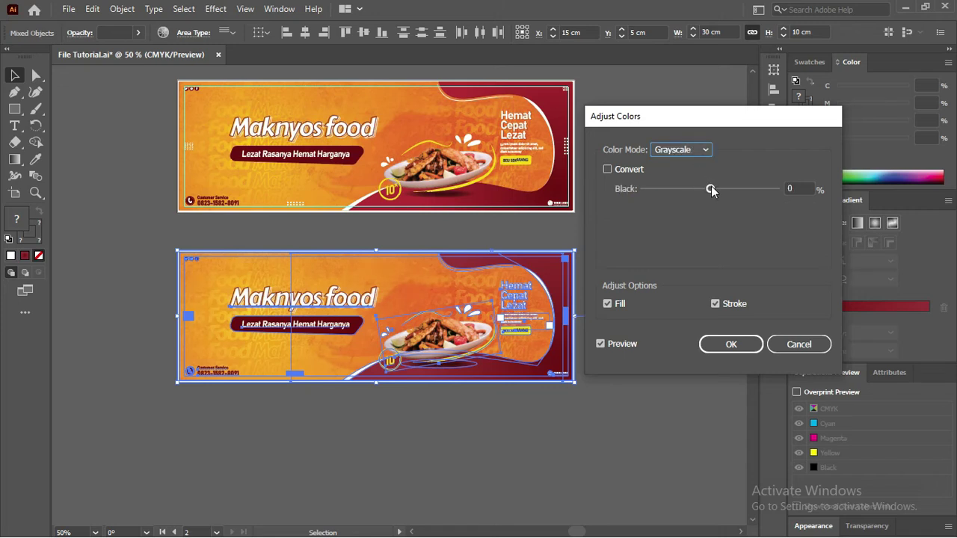
mouse_move(711, 188)
mouse_down()
mouse_move(735, 193)
mouse_move(685, 191)
mouse_up()
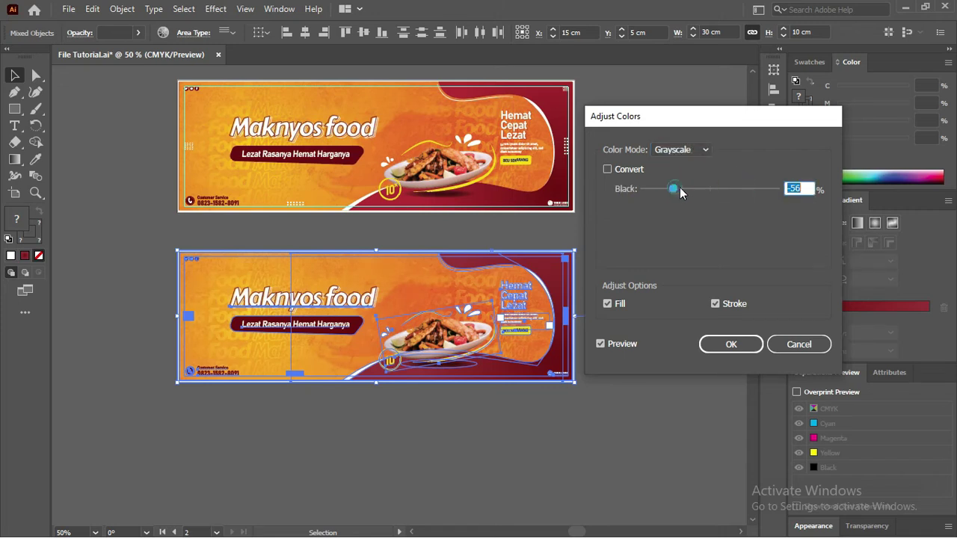
click(605, 170)
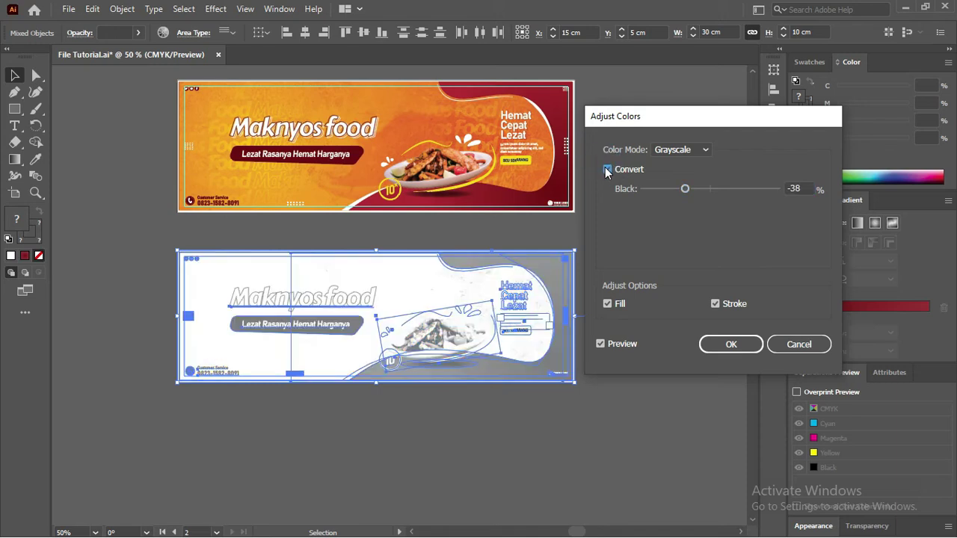
click(607, 170)
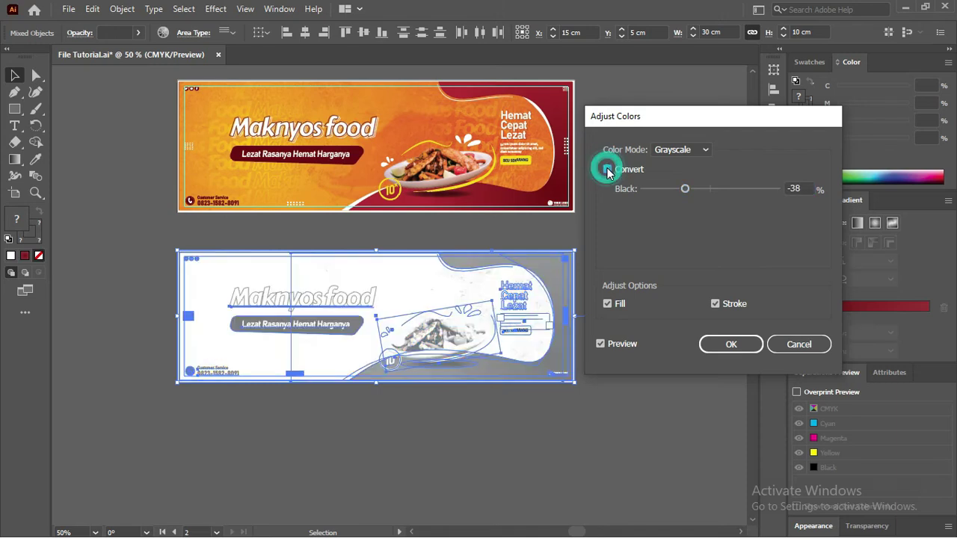
Cancel Adjust Colors without applying changes and show the Swatches panel
click(806, 344)
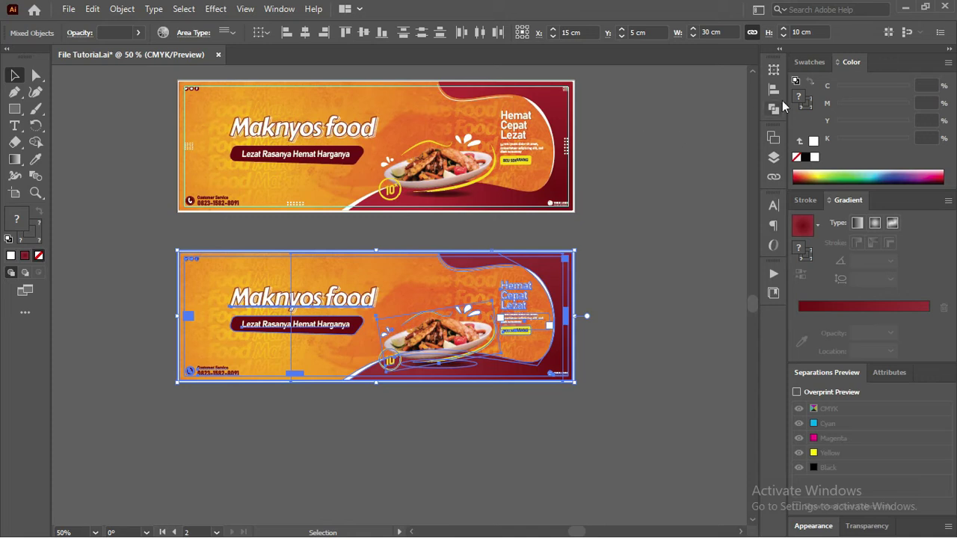
click(805, 63)
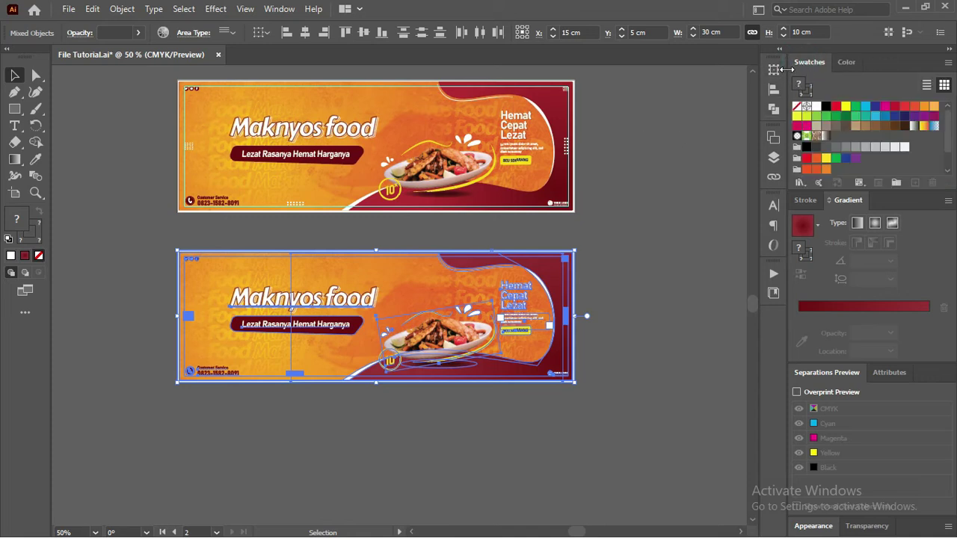
scroll(826, 145, down, 2)
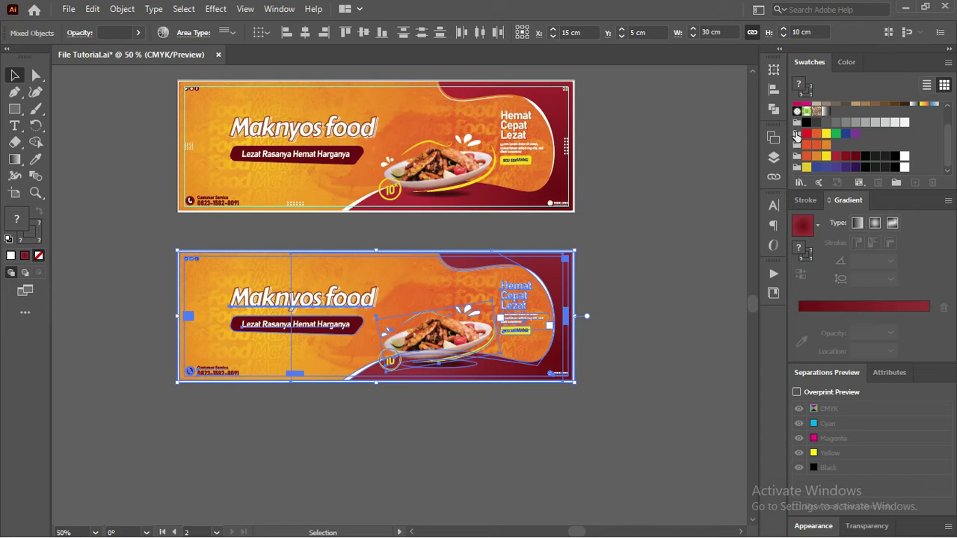
Delete the swatch groups from Brights through the last group, confirming the deletion
click(797, 135)
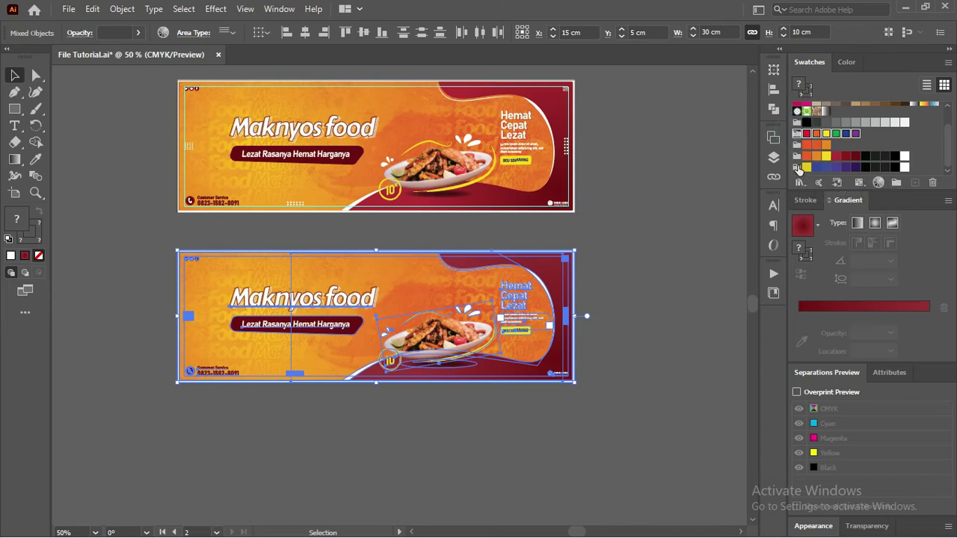
shift+click(797, 167)
click(933, 183)
click(478, 293)
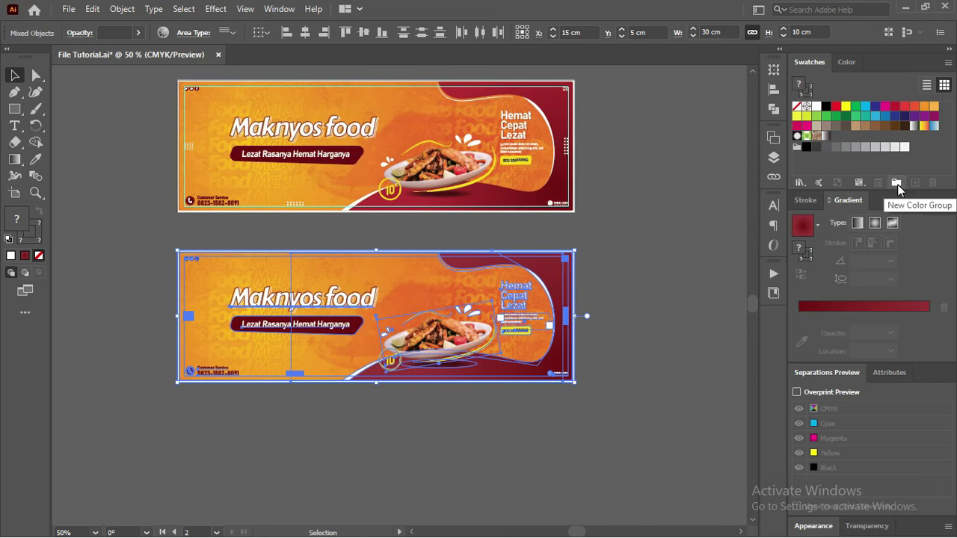
Save the lower banner's artwork colours as a new swatch colour group named 'Wa'
click(896, 184)
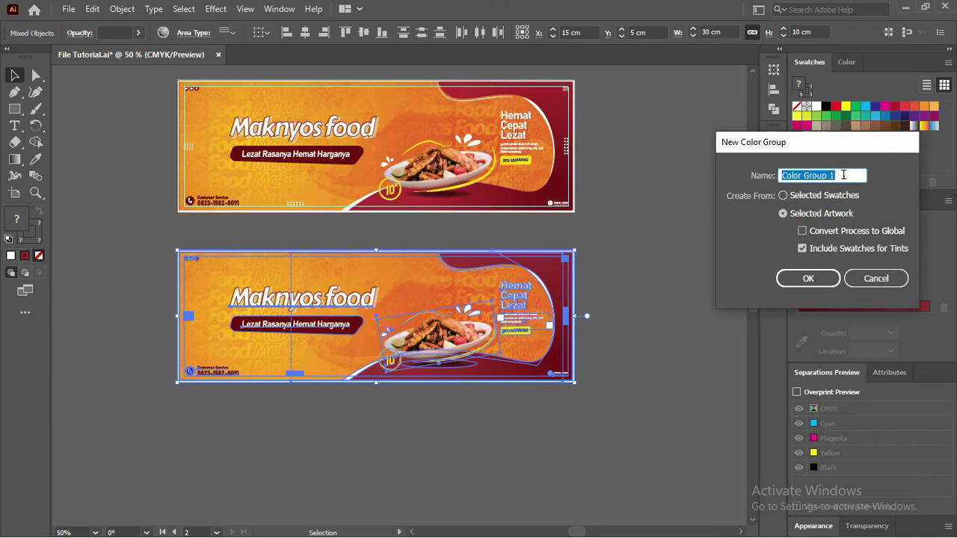
text(Warna Asal)
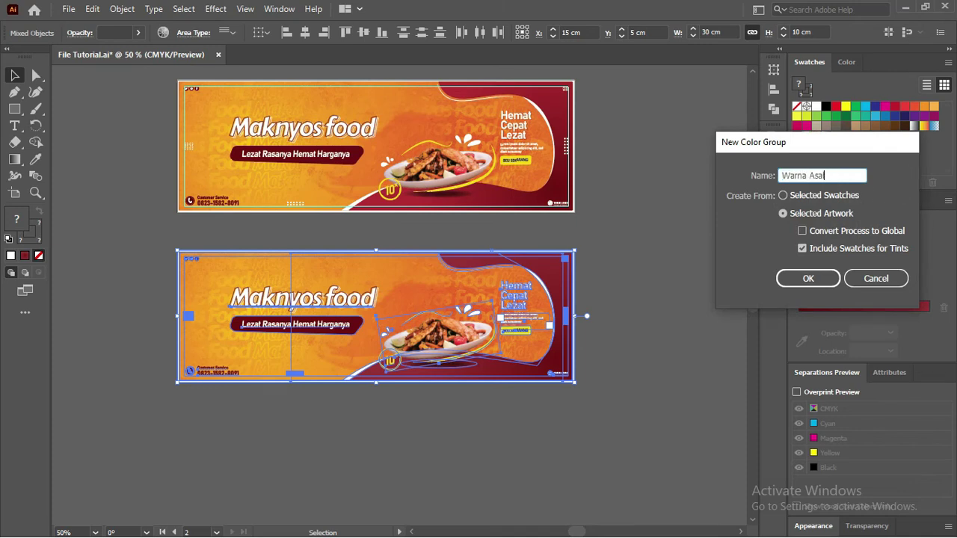
key(Return)
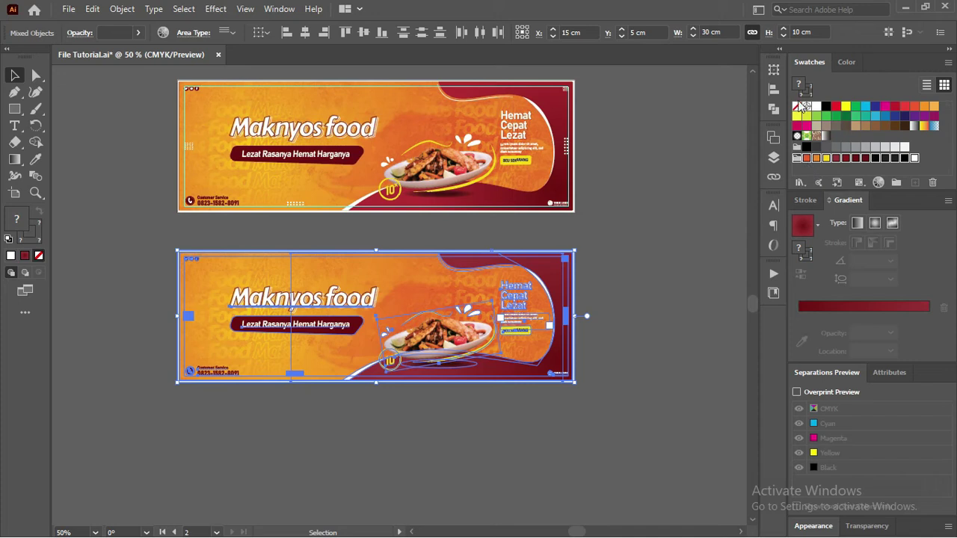
Float the Swatches panel, reselect the whole lower banner, and pick the new colour group
mouse_move(807, 63)
mouse_down()
mouse_move(711, 94)
mouse_move(652, 129)
mouse_up()
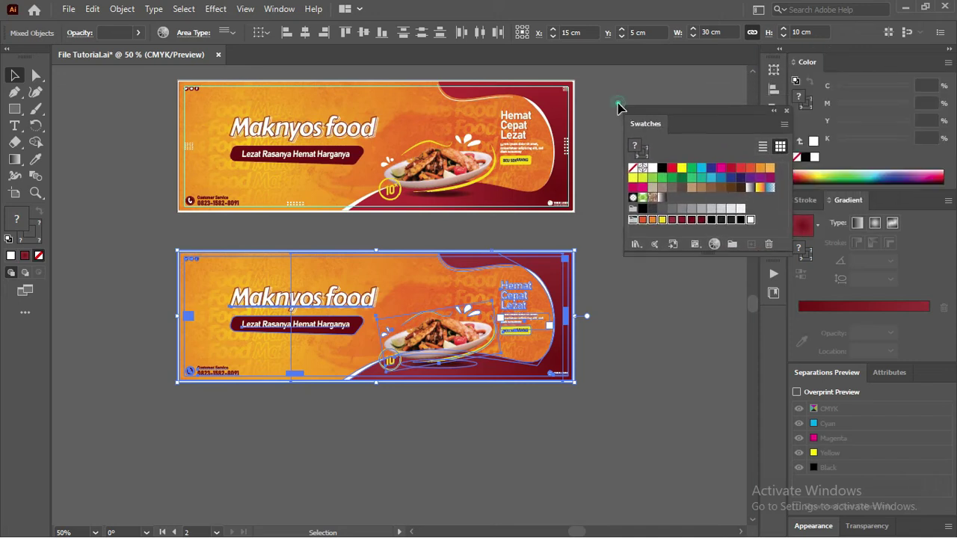
click(618, 106)
mouse_move(627, 396)
mouse_down()
mouse_move(155, 274)
mouse_move(156, 247)
mouse_up()
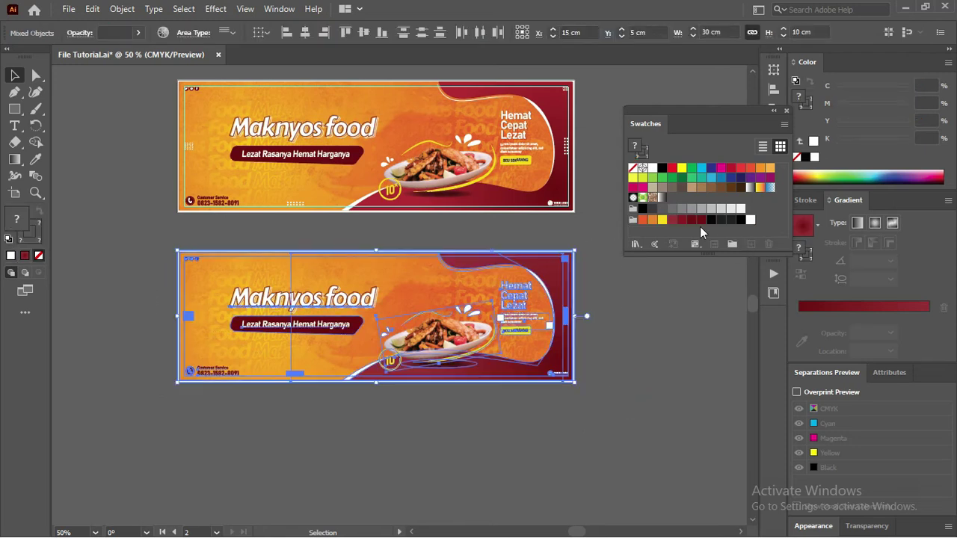
click(632, 220)
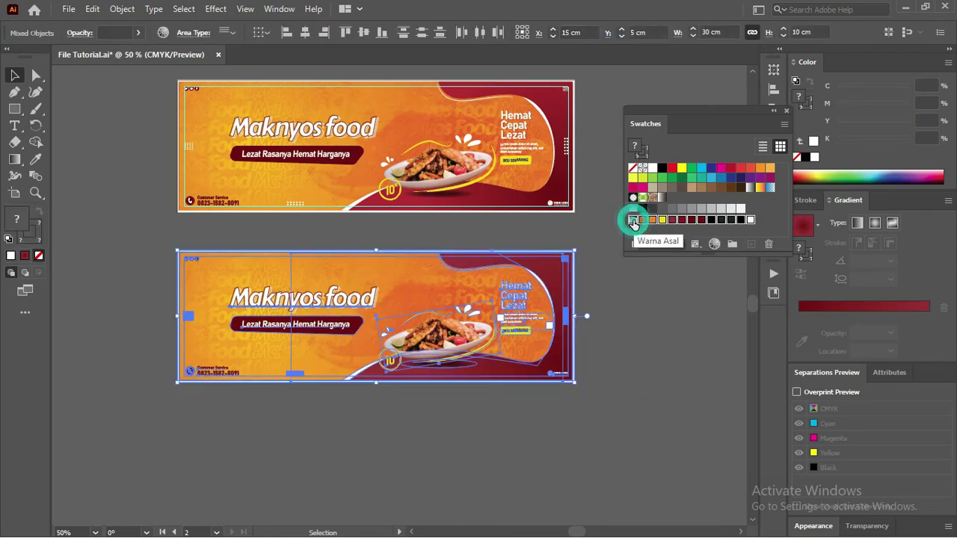
click(714, 244)
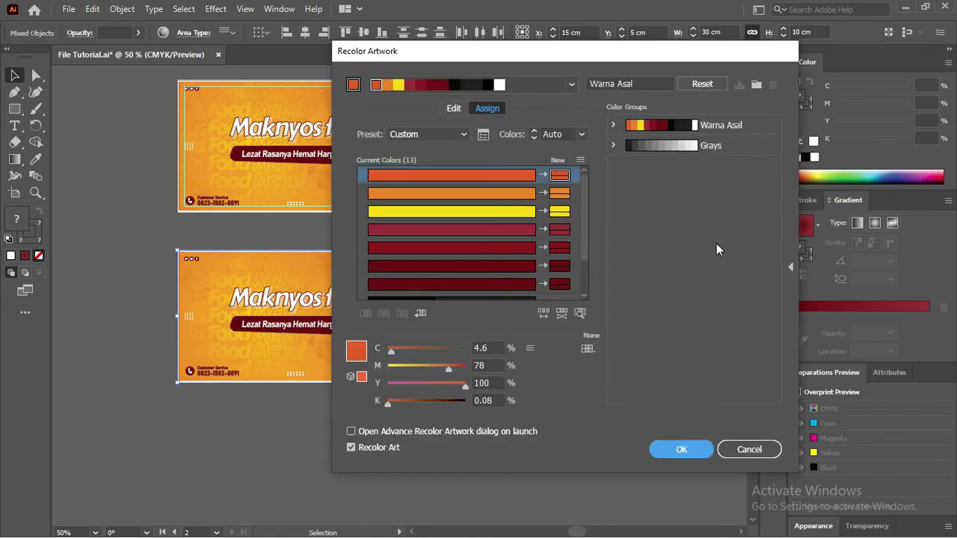
drag(630, 55, 877, 59)
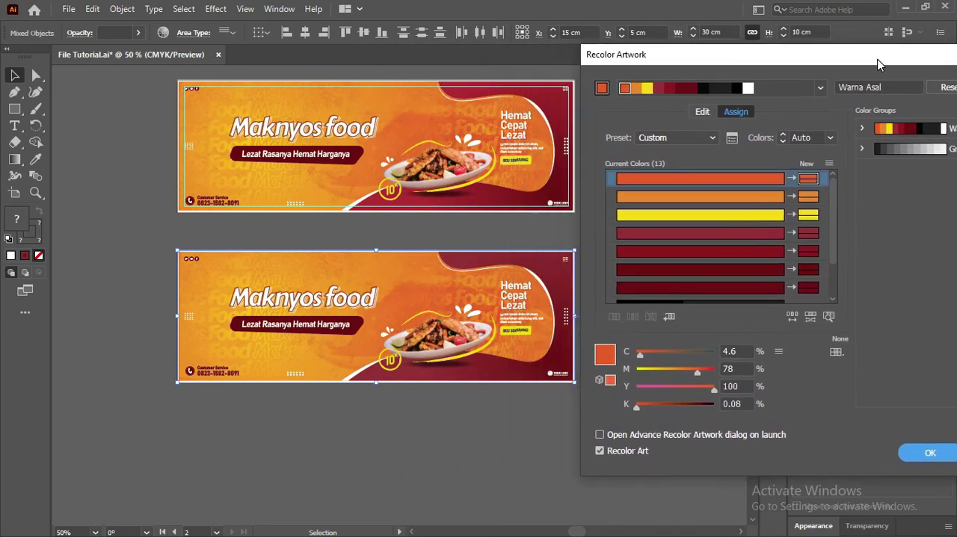
drag(736, 54, 732, 54)
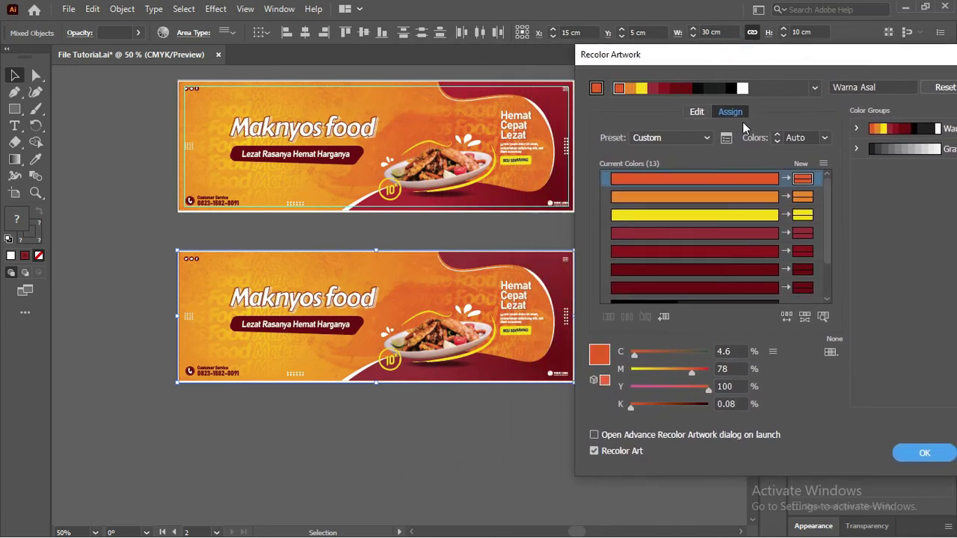
drag(734, 64, 733, 54)
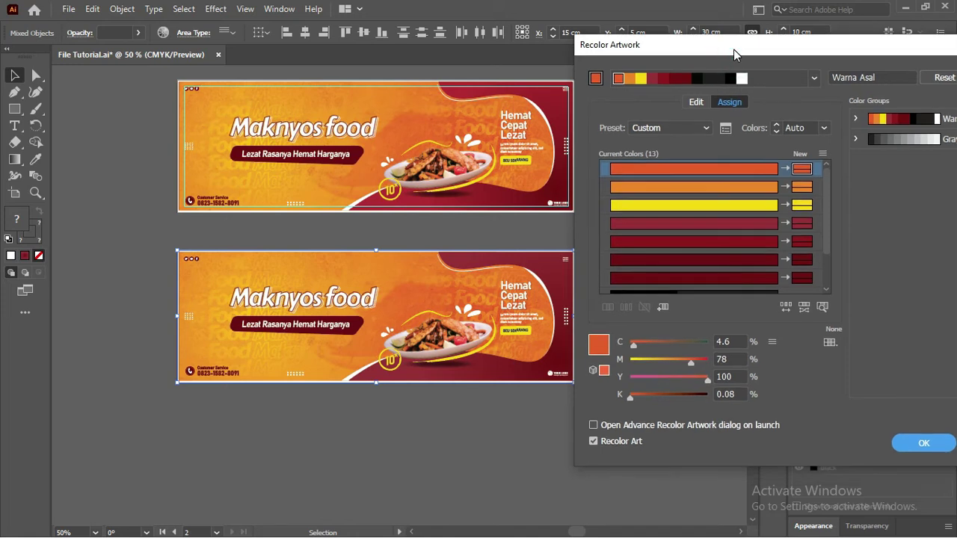
mouse_move(826, 188)
mouse_down()
mouse_move(822, 228)
mouse_move(822, 184)
mouse_up()
On the Edit colour wheel, shift the harmony to violet-blue and teal (base C91.52 M85.6 Y0 K0) and brighten it
click(702, 103)
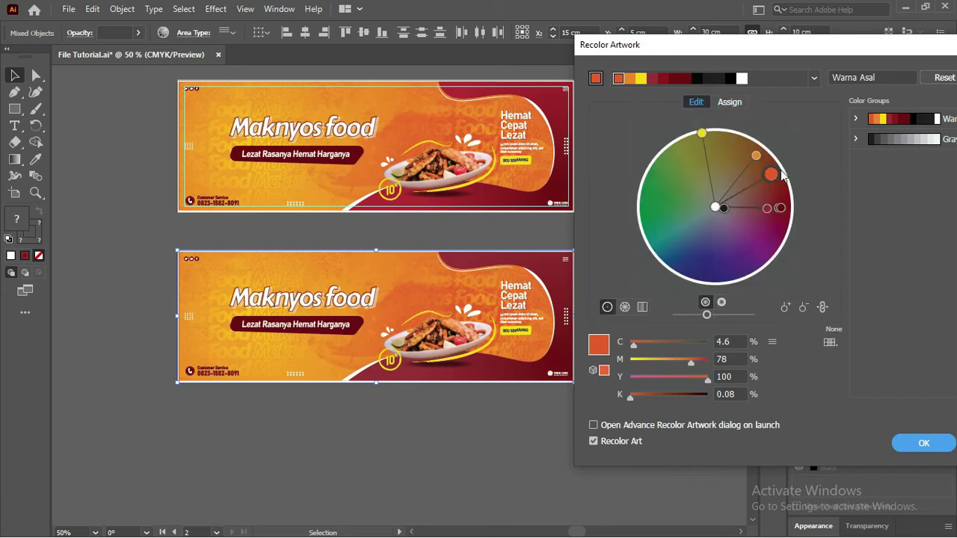
drag(771, 175, 776, 197)
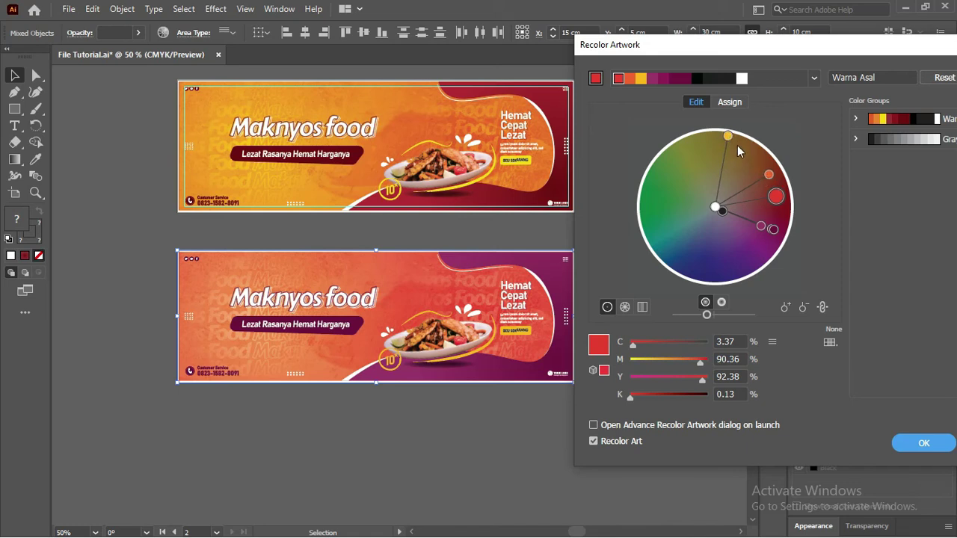
mouse_move(776, 196)
mouse_down()
mouse_move(758, 254)
mouse_move(744, 267)
mouse_move(682, 266)
mouse_up()
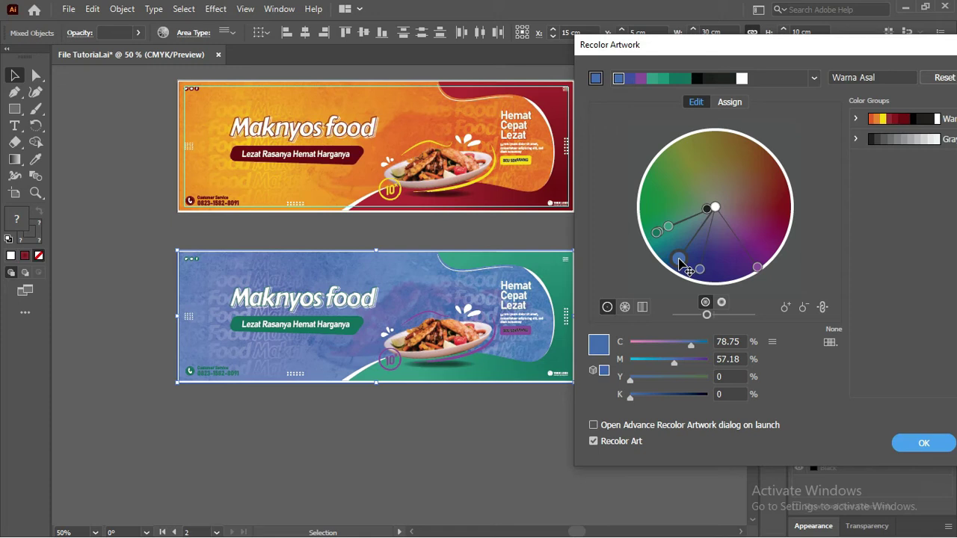
mouse_move(679, 261)
mouse_down()
mouse_move(663, 239)
mouse_move(696, 268)
mouse_up()
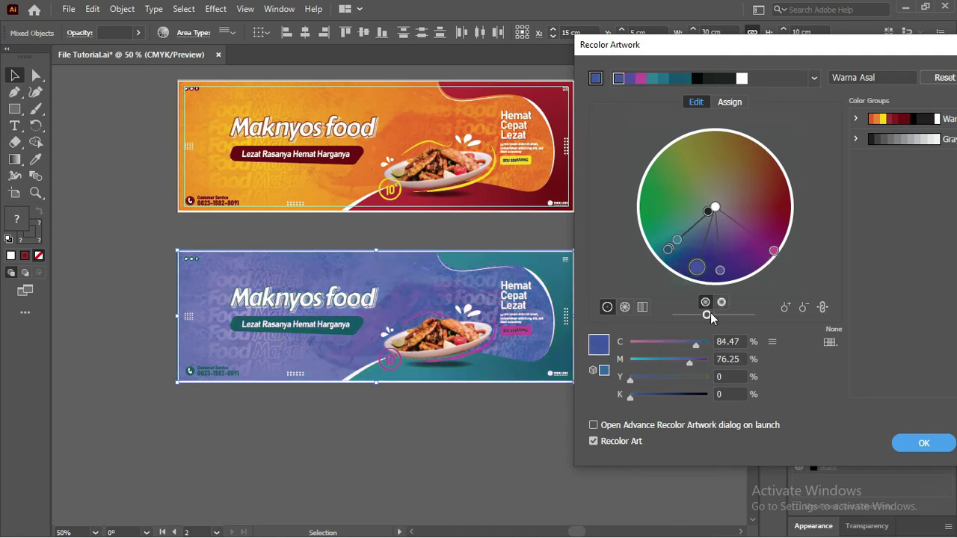
drag(708, 314, 717, 315)
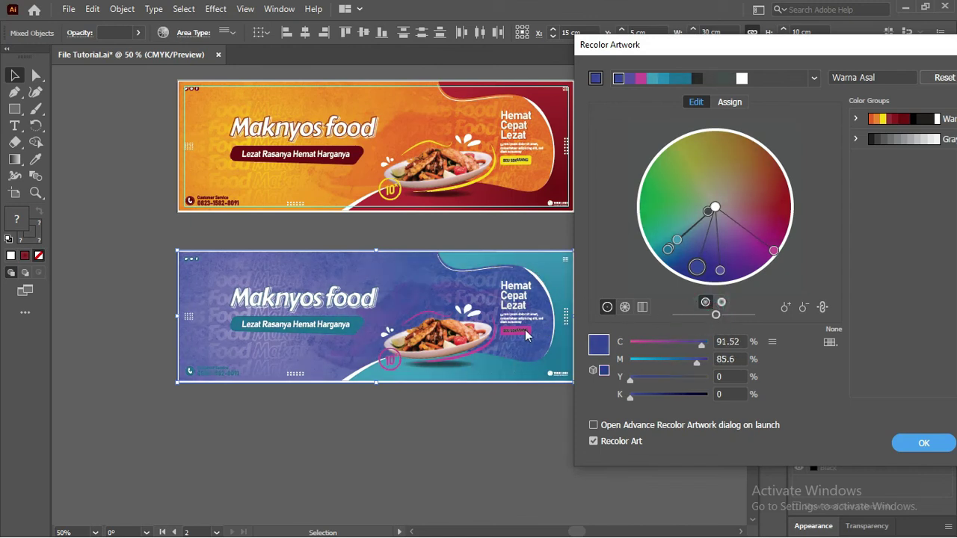
Darken and brighten the blue scheme, then rotate the harmony handles toward magenta
click(714, 315)
click(718, 317)
drag(717, 317, 714, 317)
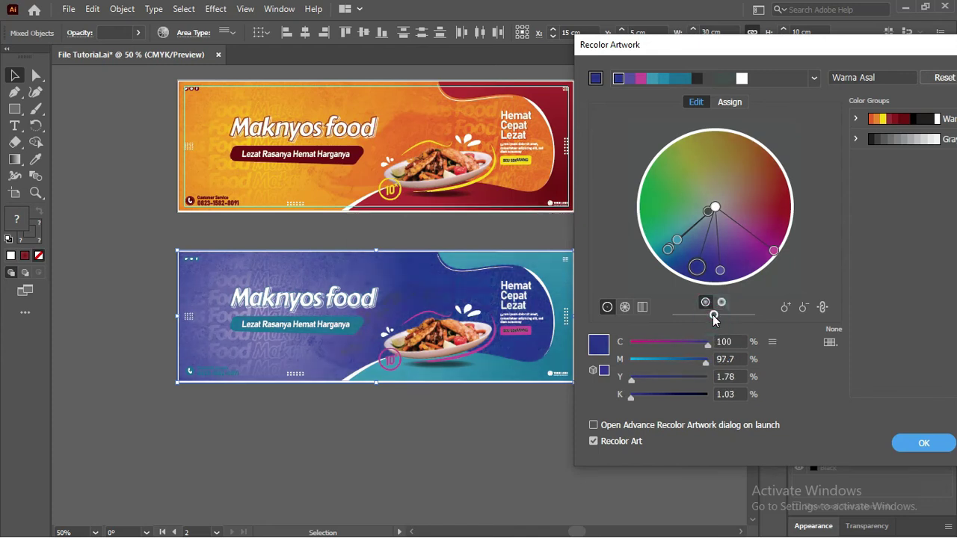
drag(713, 314, 719, 316)
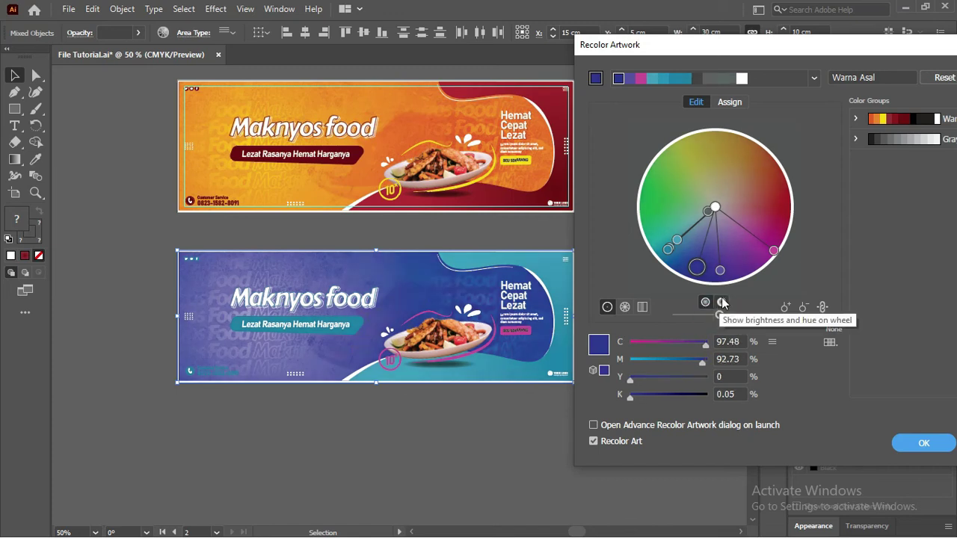
drag(720, 316, 720, 315)
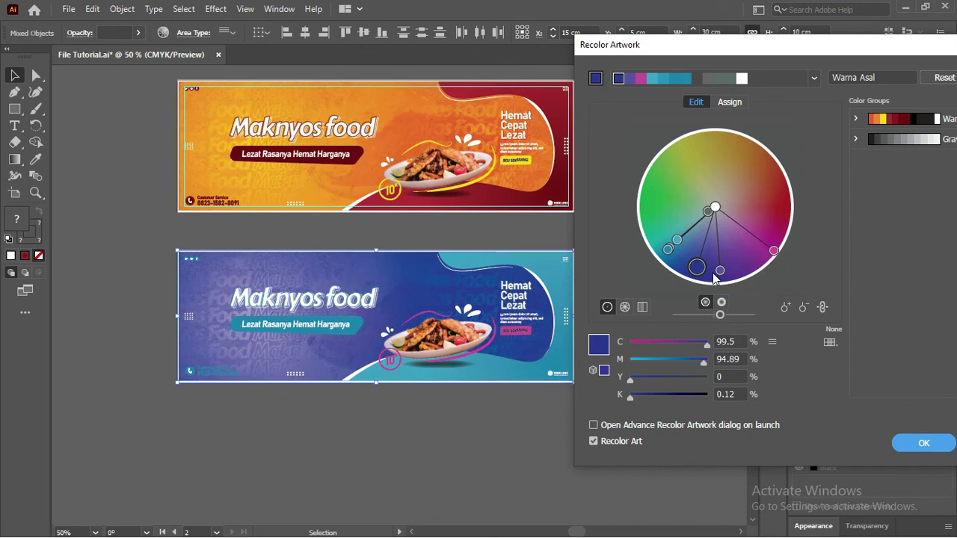
mouse_move(717, 271)
mouse_down()
mouse_move(751, 259)
mouse_move(775, 187)
mouse_move(782, 197)
mouse_move(764, 154)
mouse_up()
mouse_move(755, 54)
mouse_down()
mouse_move(663, 54)
mouse_move(819, 59)
mouse_move(791, 55)
mouse_move(797, 62)
mouse_up()
Reset the copy to its original colours and show the Assign colour list
click(860, 77)
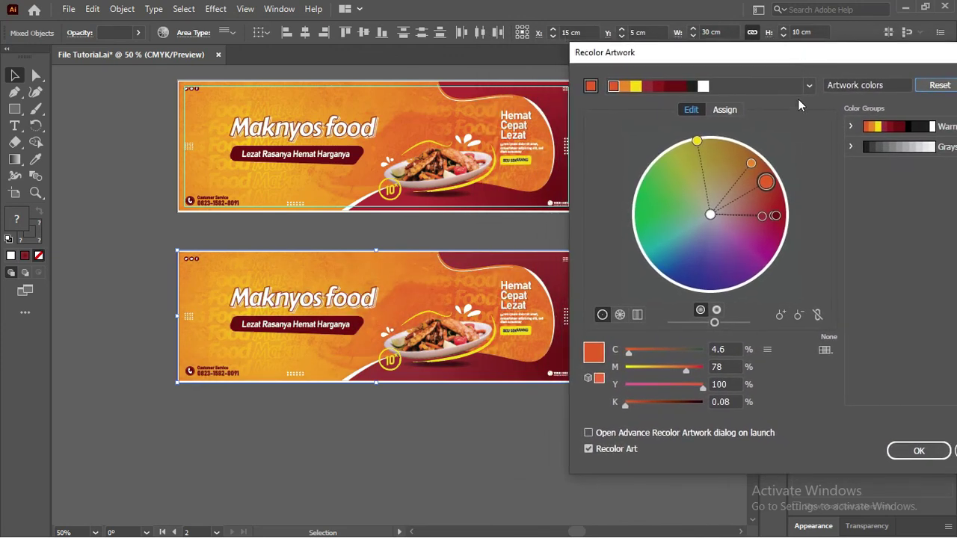
click(727, 110)
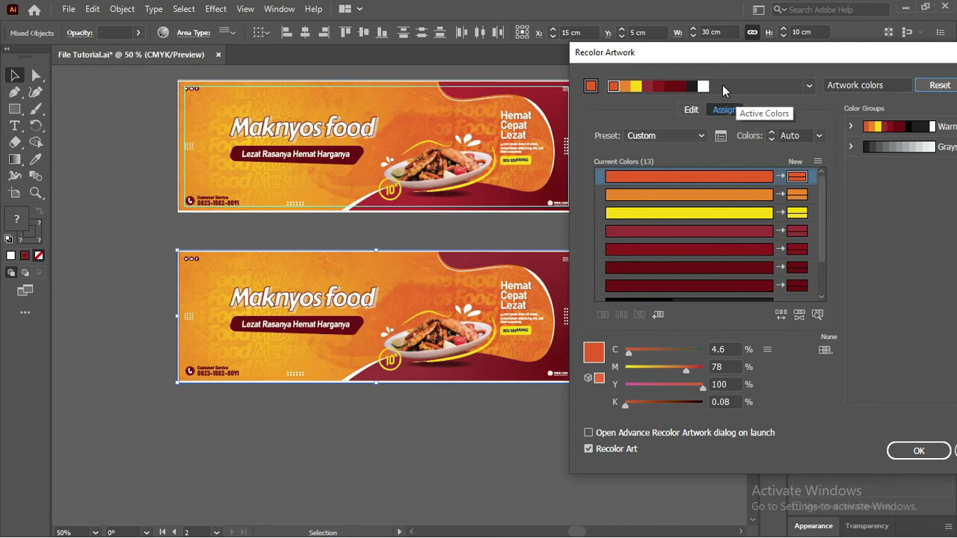
drag(821, 188, 812, 247)
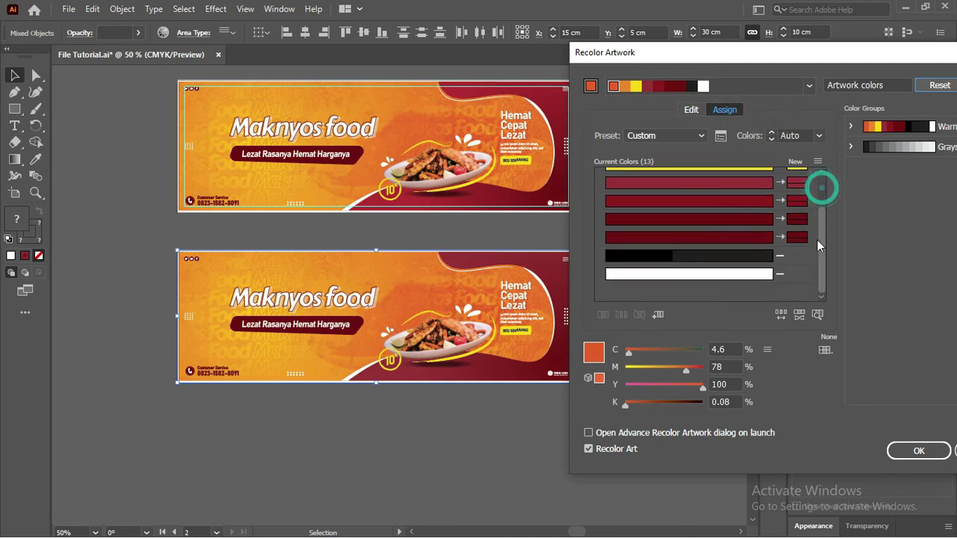
Reassign one dark red to C57 M98.89 Y95.9 K47.32 by raising its cyan to 57%
click(798, 239)
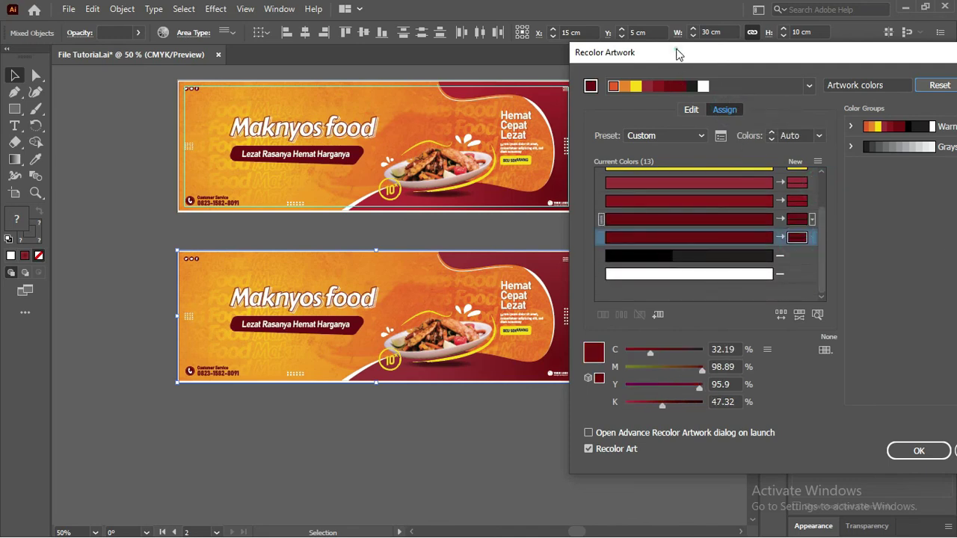
drag(676, 54, 737, 55)
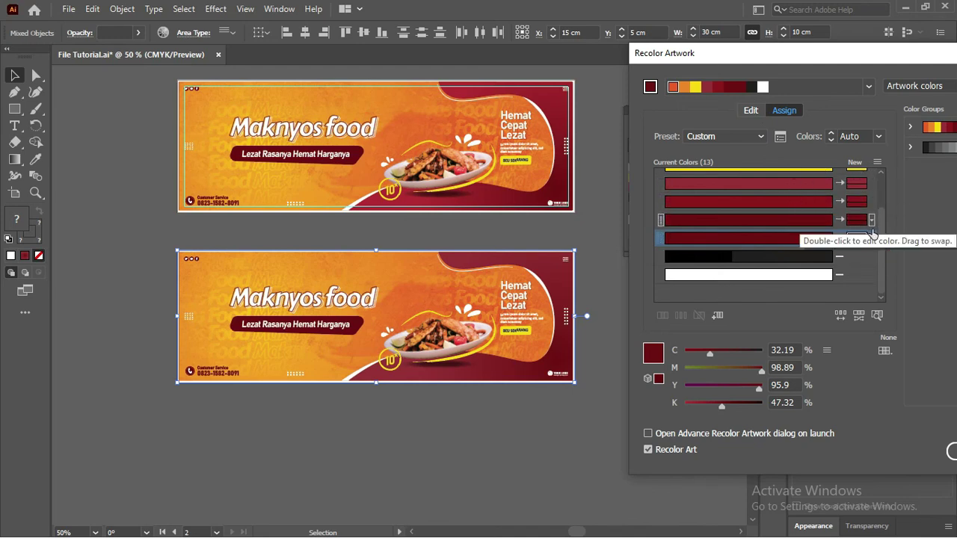
drag(880, 245, 883, 233)
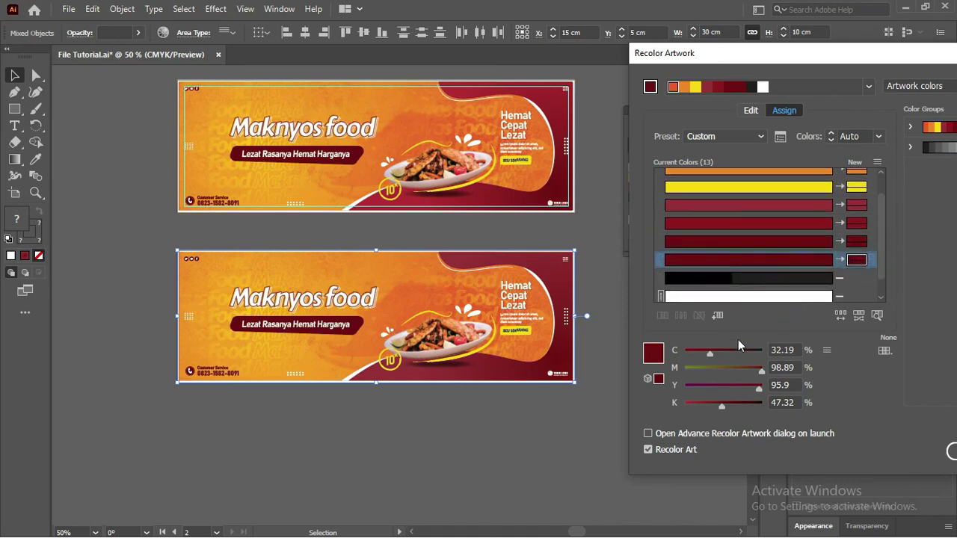
mouse_move(709, 352)
mouse_down()
mouse_move(755, 349)
mouse_move(730, 353)
mouse_up()
Make the first orange-red browner by setting its cyan to 40% and magenta to 64%
scroll(882, 241, up, 2)
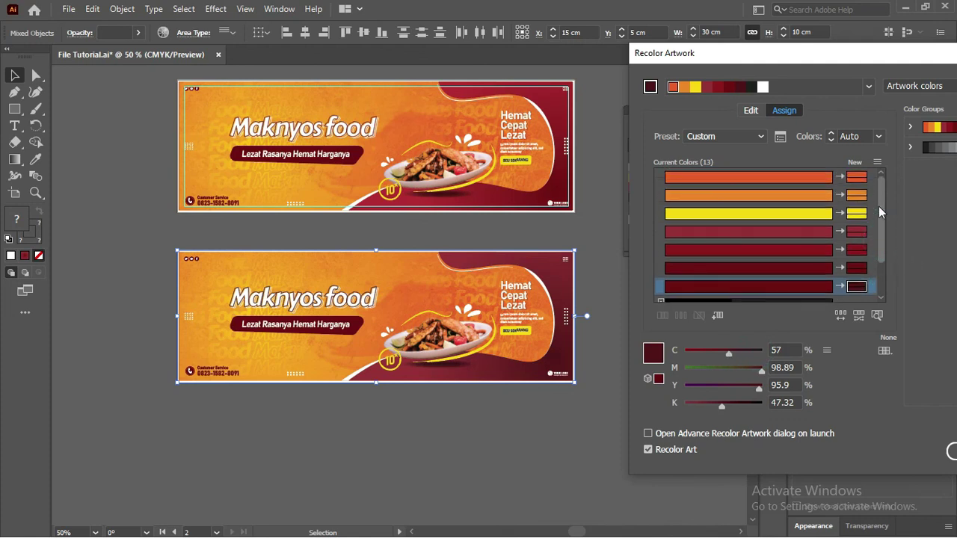
click(856, 177)
drag(690, 353, 730, 352)
drag(730, 353, 716, 352)
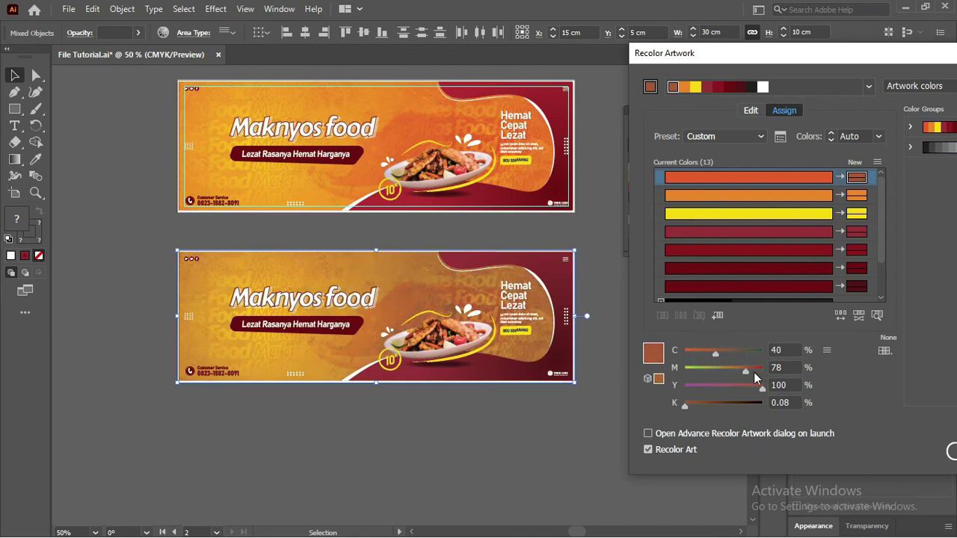
mouse_move(748, 372)
mouse_down()
mouse_move(737, 370)
mouse_move(750, 390)
mouse_up()
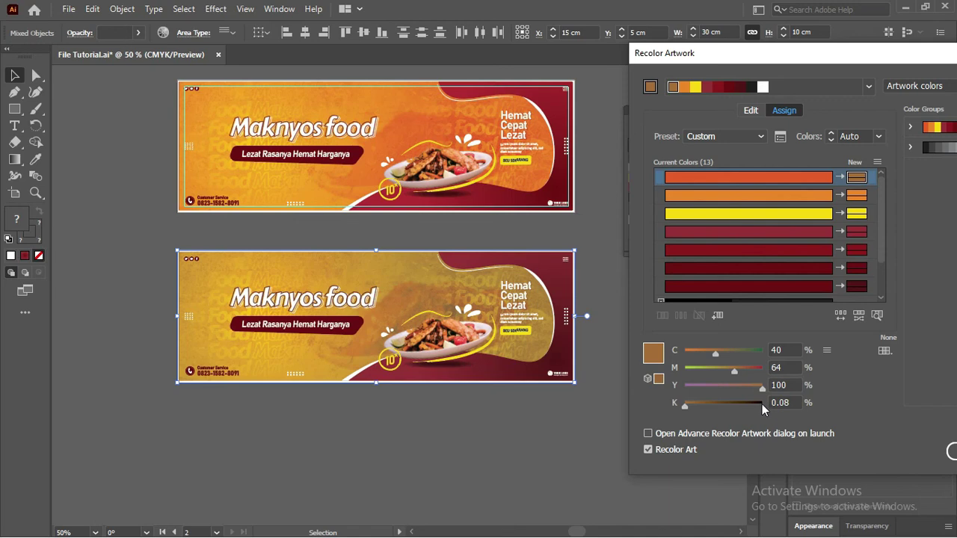
Cancel Recolor Artwork without applying changes and deselect the copied banner
drag(746, 59, 676, 57)
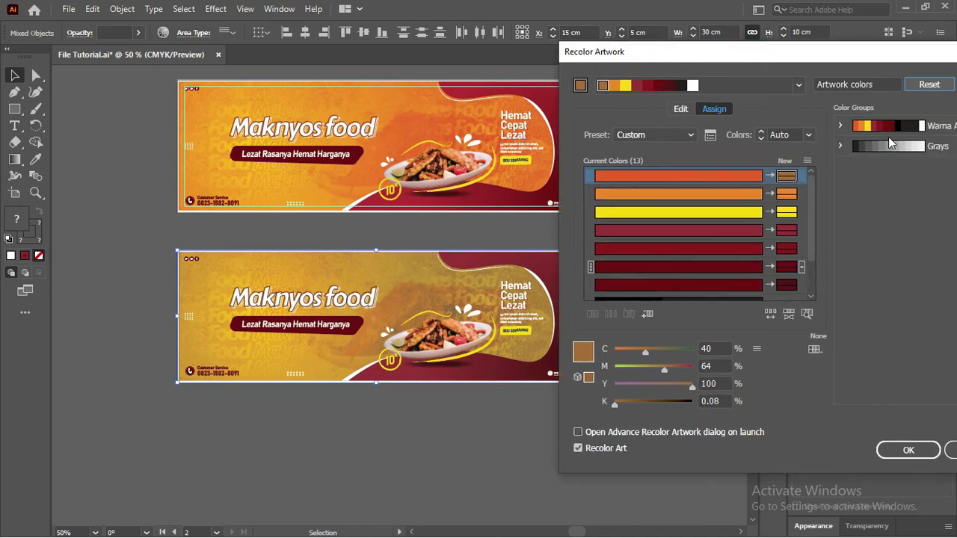
drag(781, 58, 704, 51)
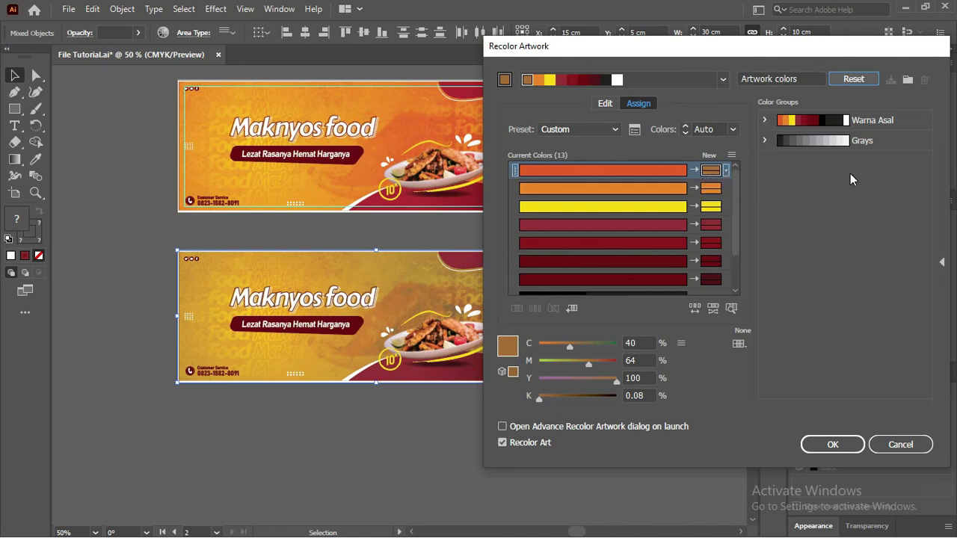
click(880, 446)
click(653, 314)
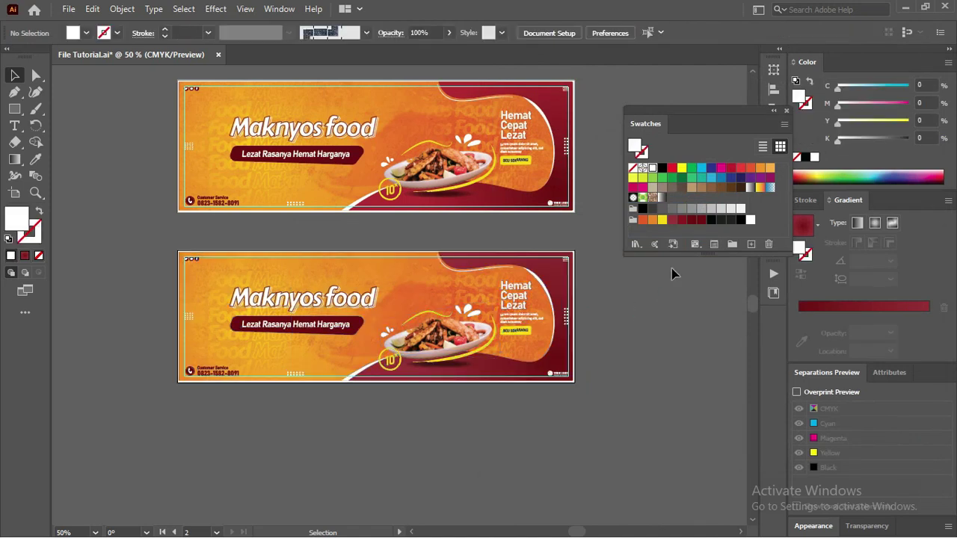